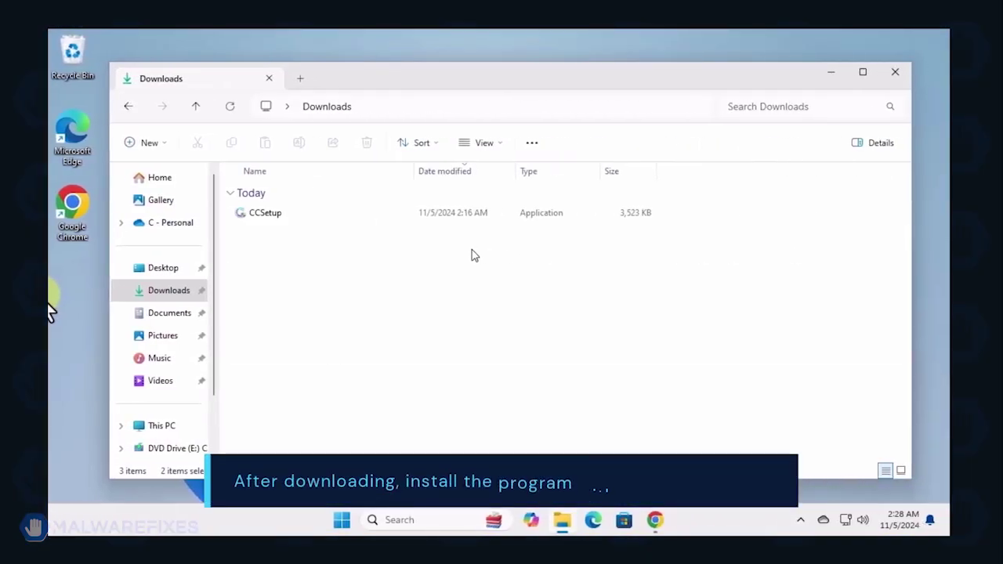
Install Combo Cleaner from CCSetup with default settings, then remove all threats found by its initial computer scan
click(270, 214)
double_click(268, 213)
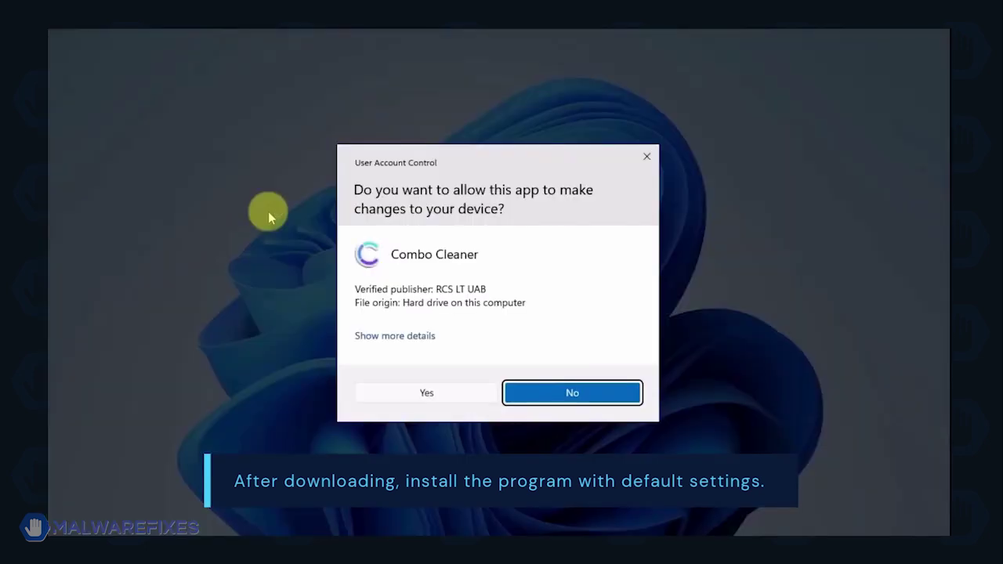
click(430, 395)
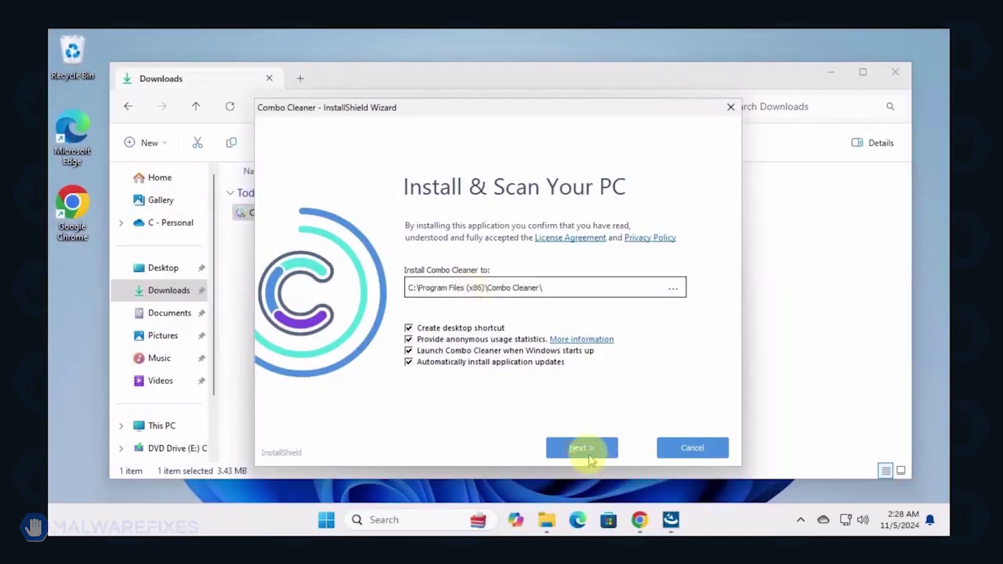
click(581, 448)
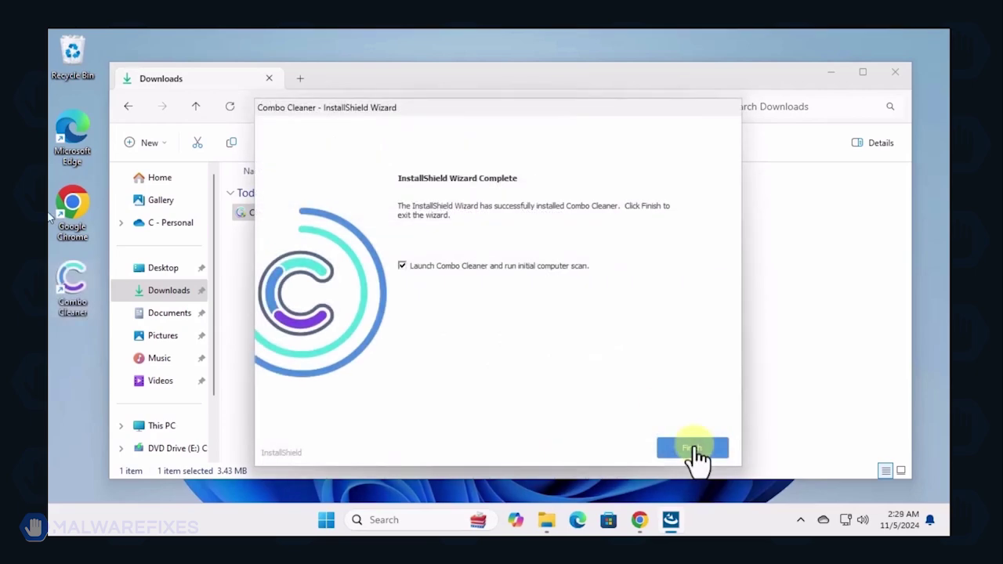
click(693, 448)
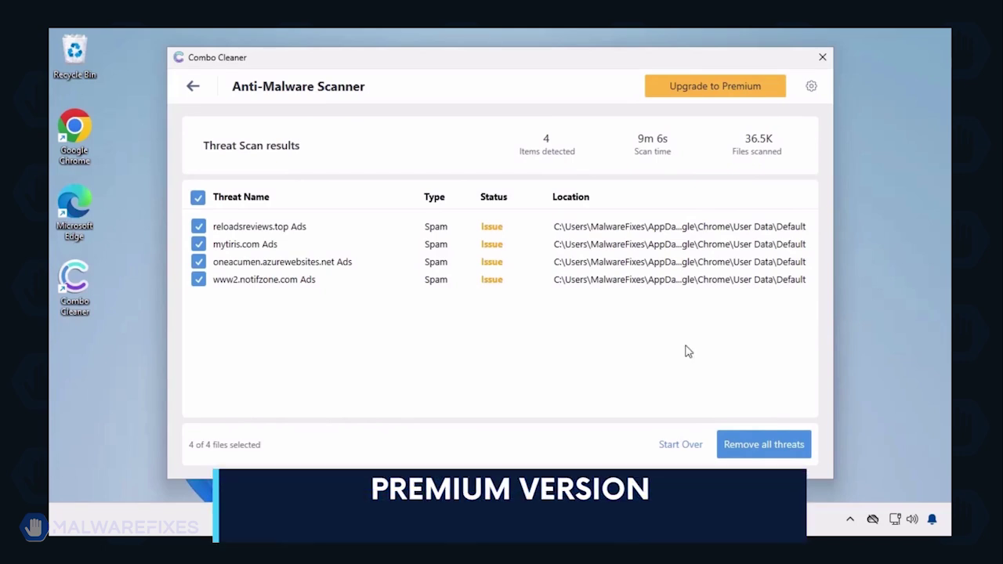
click(758, 445)
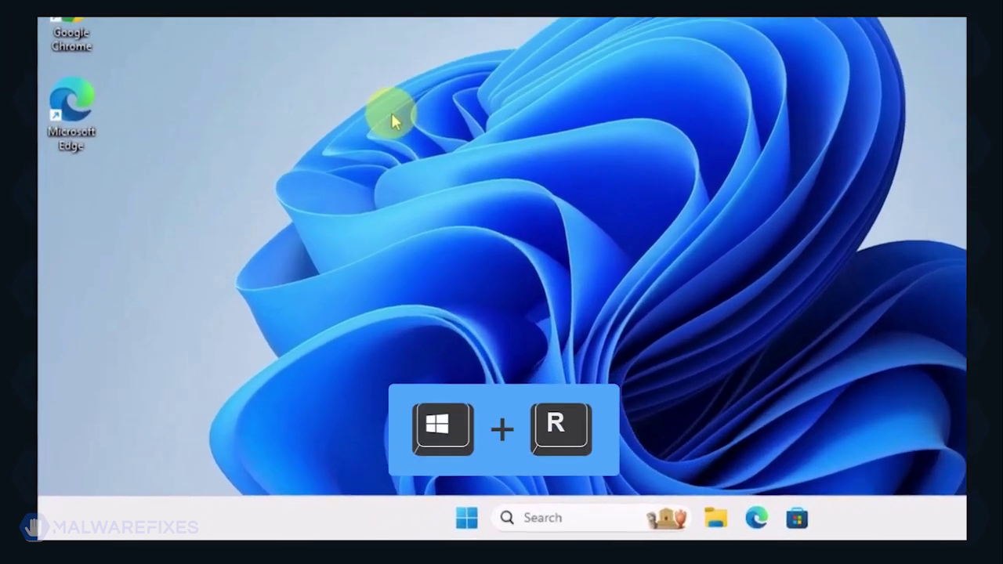
Run msconfig, enable Safe boot with the Network option, apply the change and restart the computer
key(super+r)
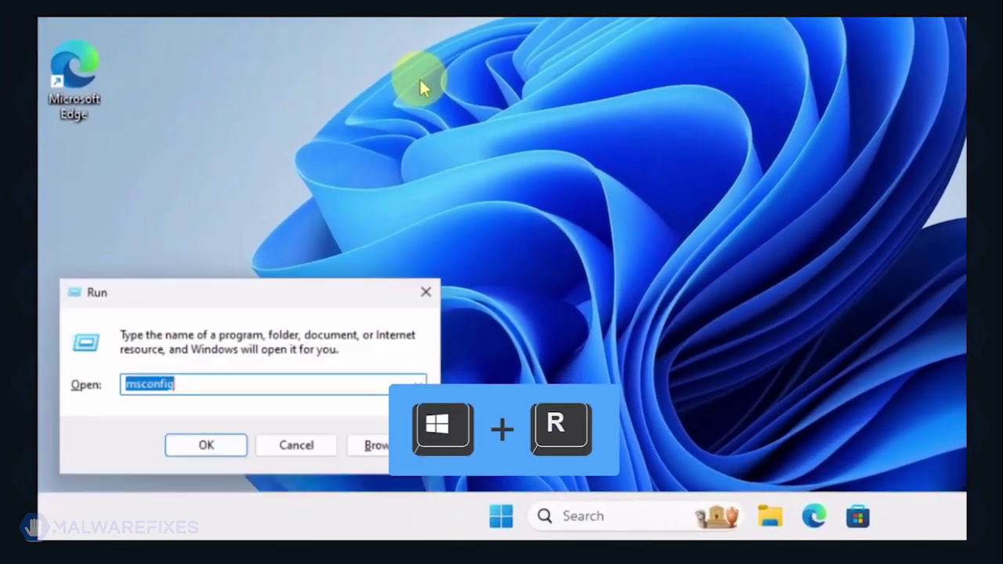
click(233, 387)
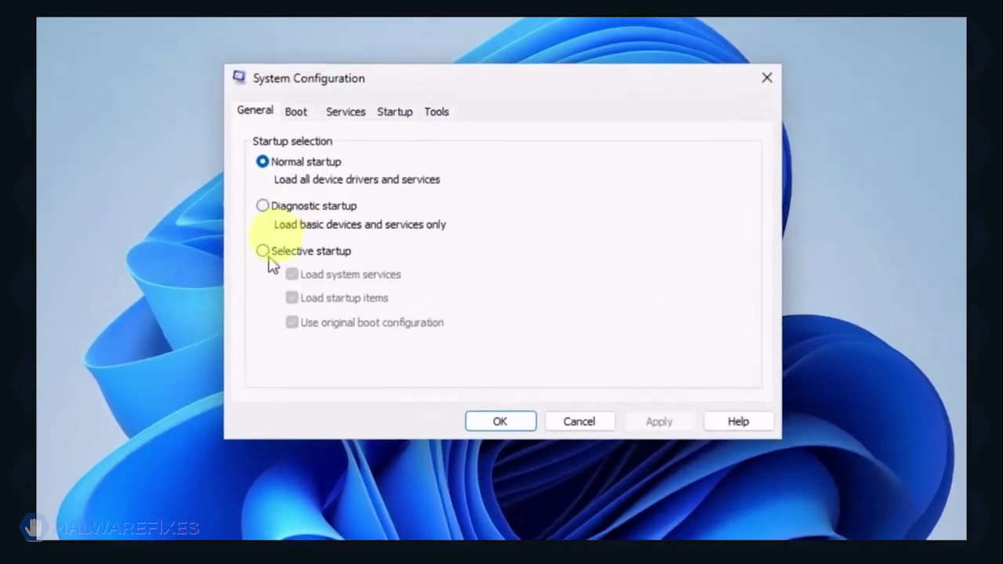
click(280, 100)
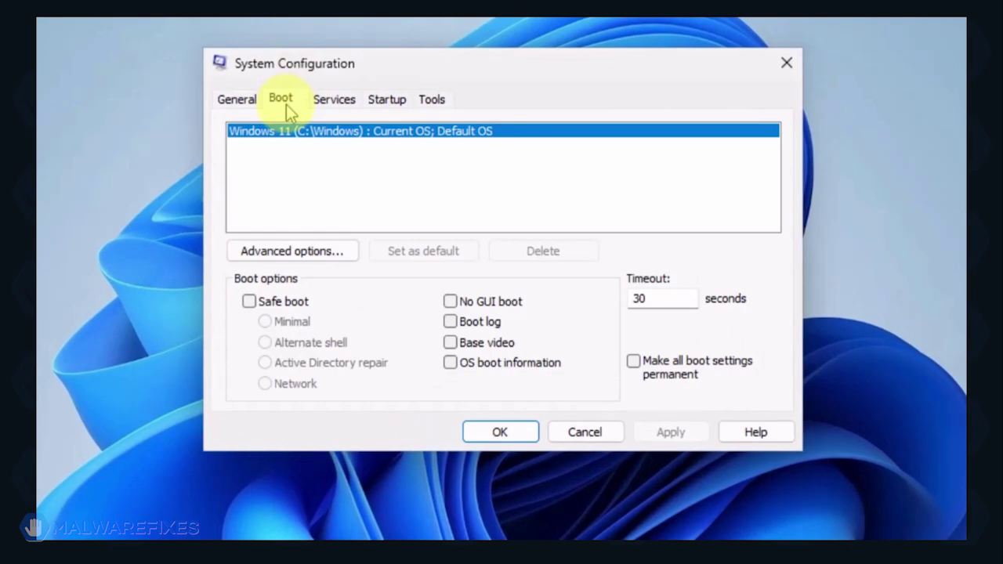
click(249, 301)
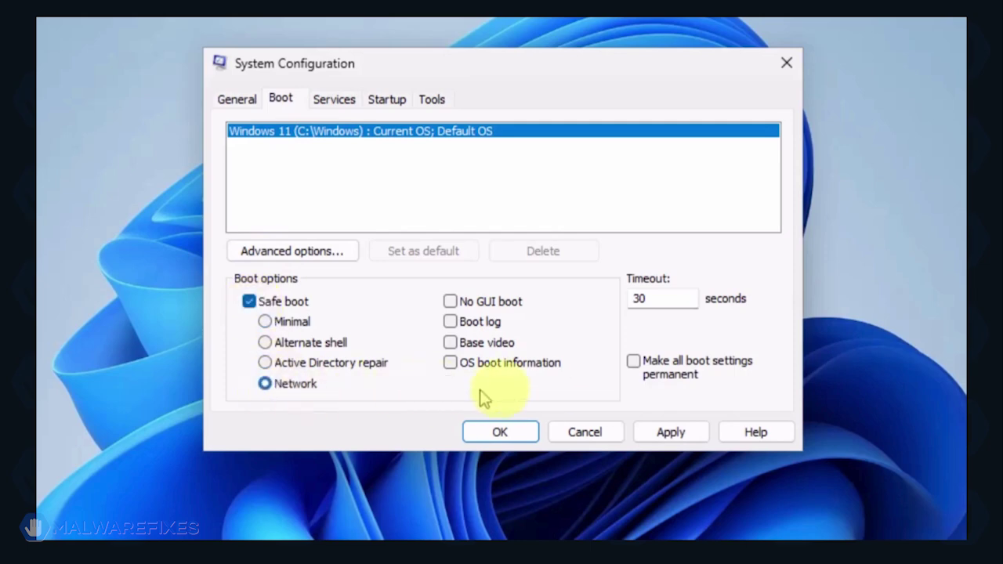
click(680, 433)
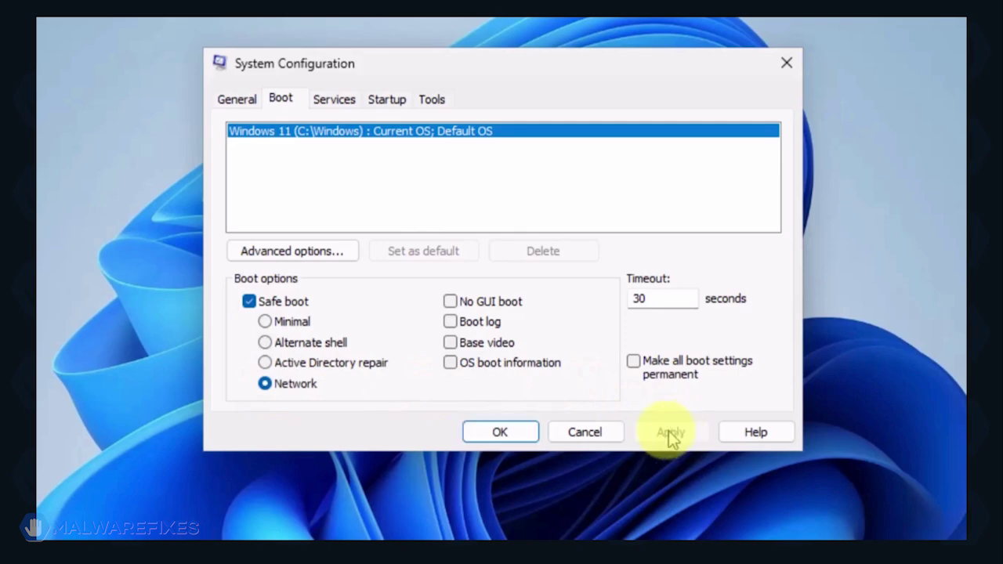
click(480, 437)
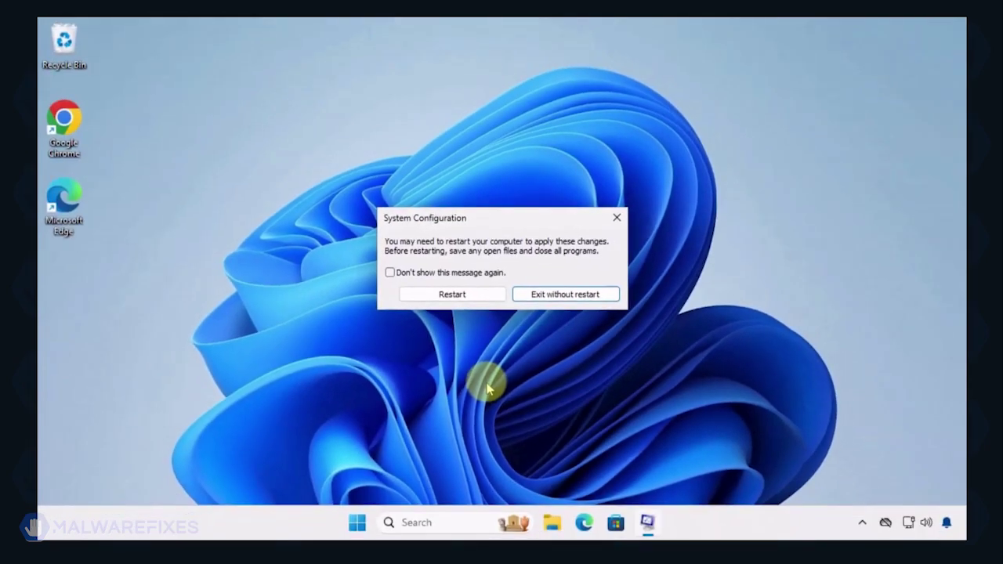
click(471, 299)
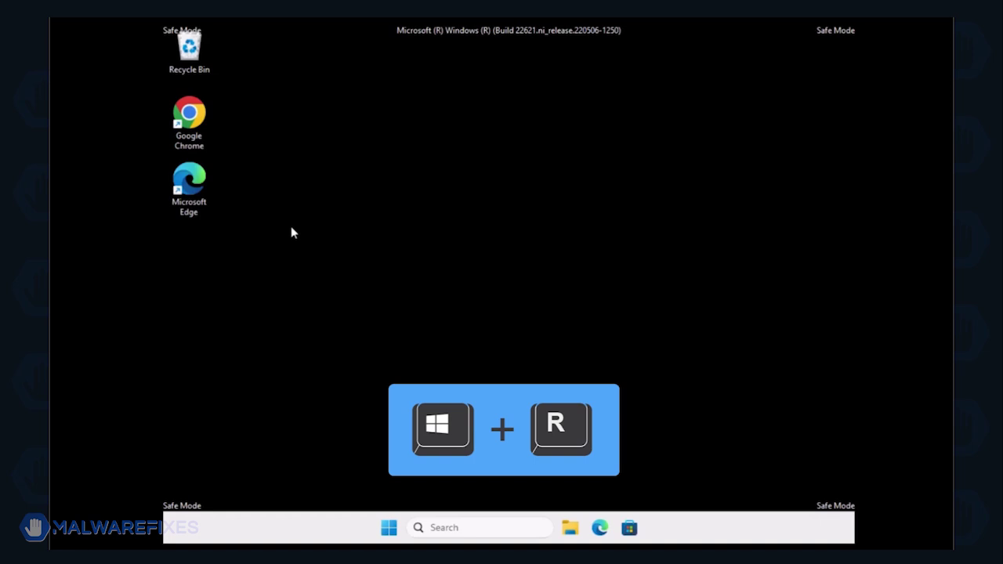
Open Programs and Features by running appwiz.cpl
click(179, 373)
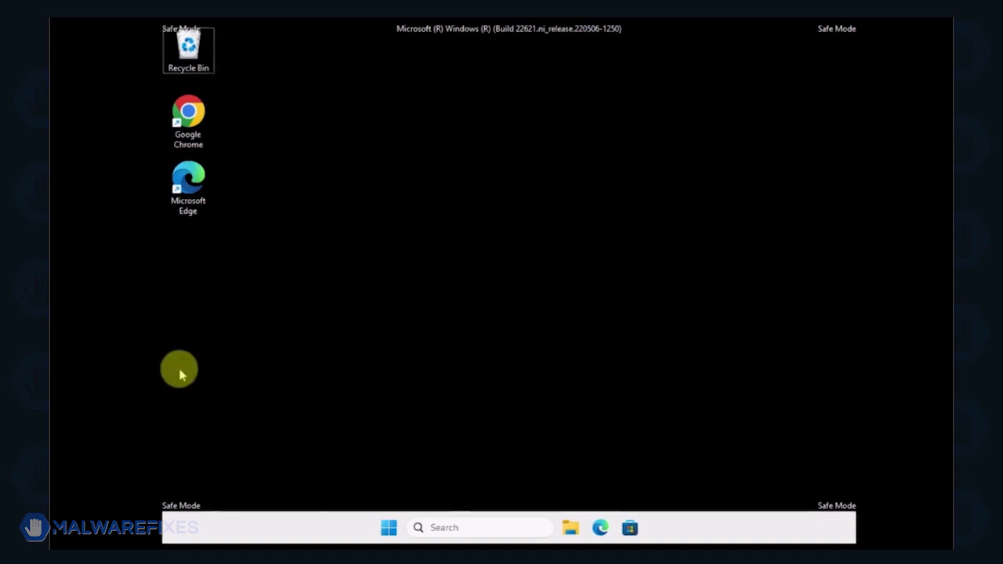
key(super+r)
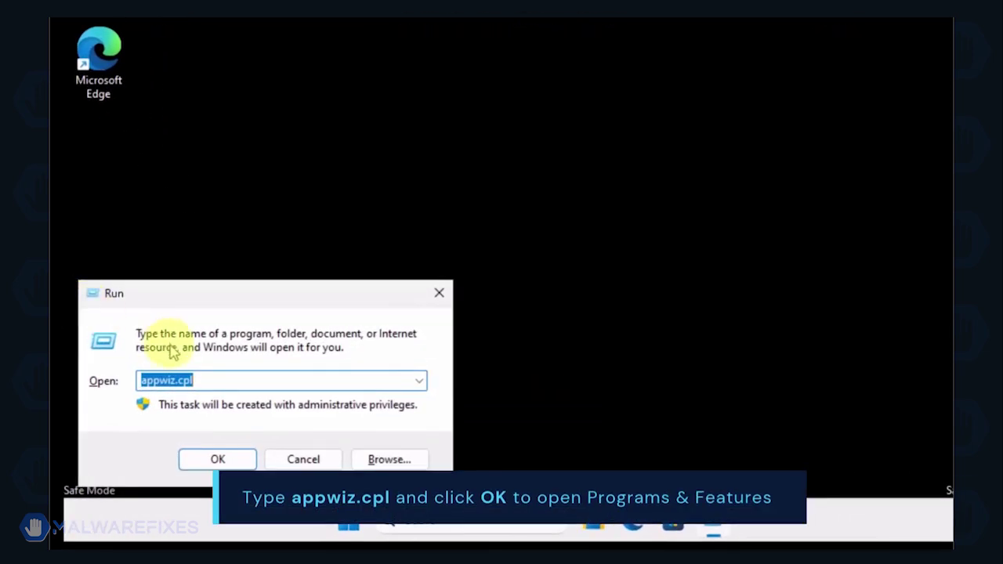
click(218, 382)
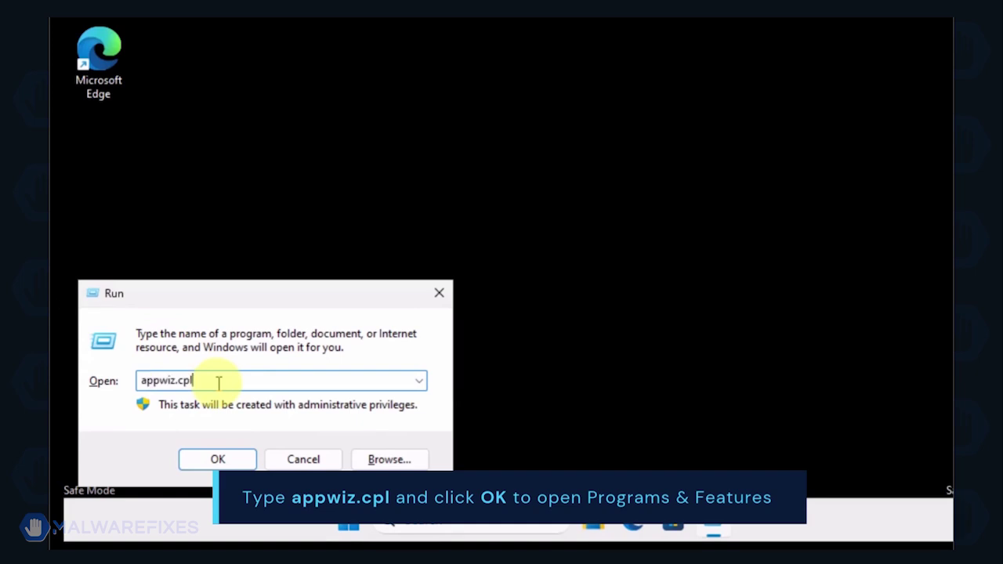
click(217, 459)
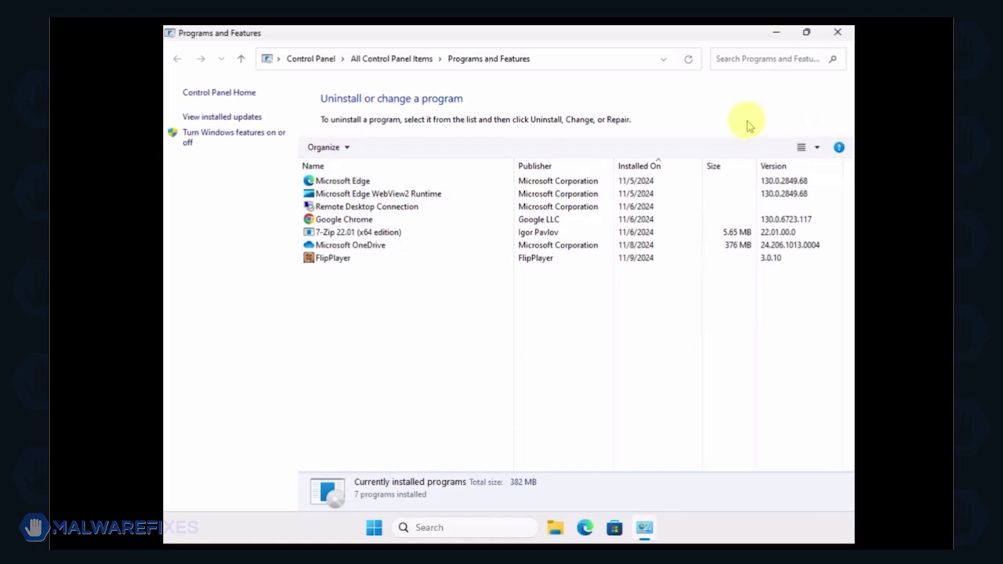
Sort the installed programs by newest install date, uninstall FlipPlayer and close Programs and Features
click(639, 173)
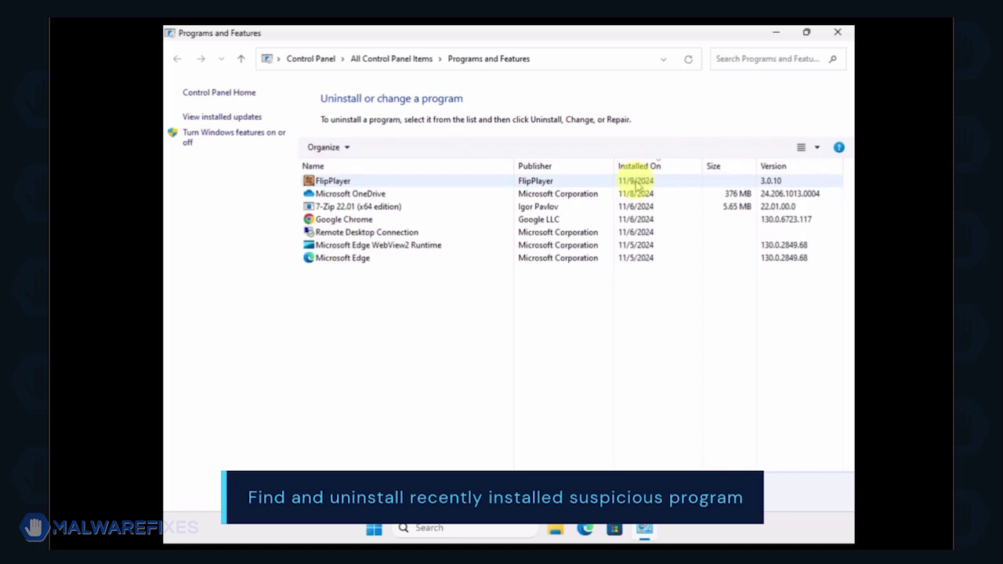
click(636, 185)
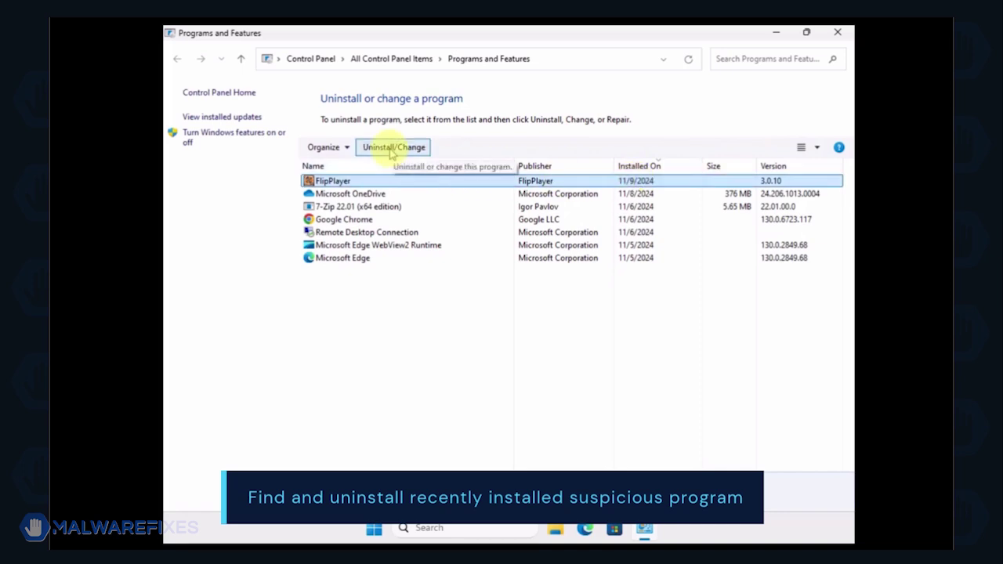
click(392, 151)
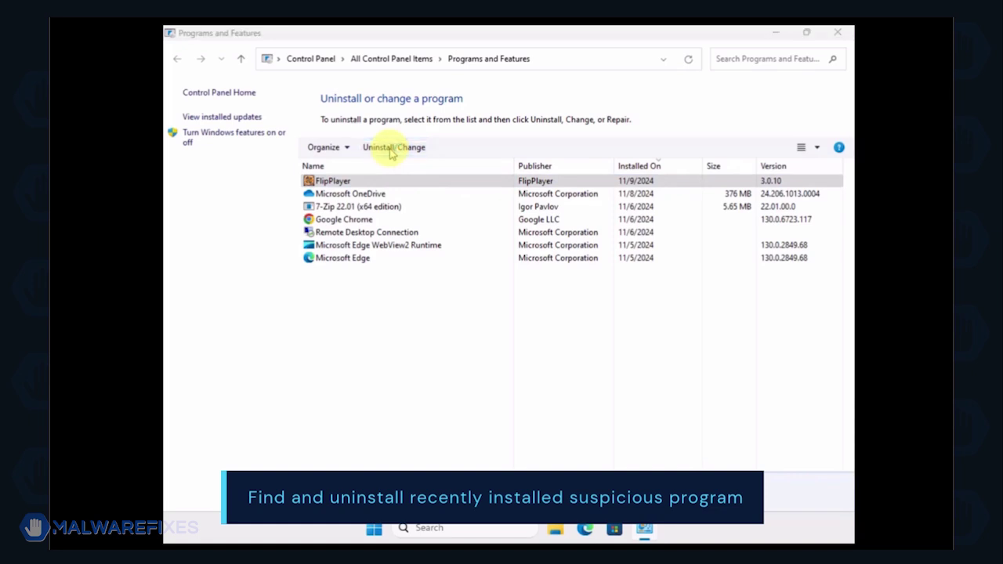
click(580, 382)
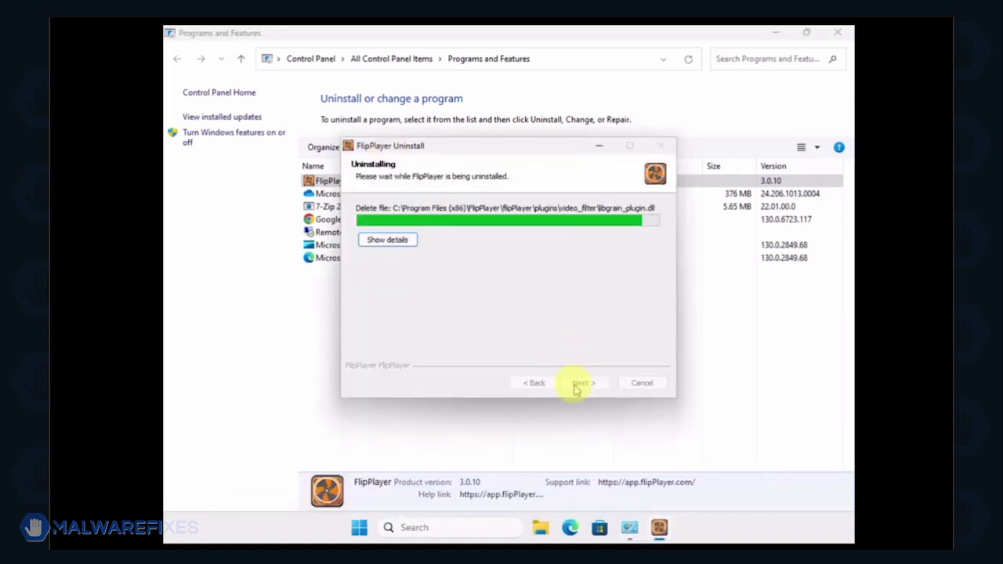
click(583, 383)
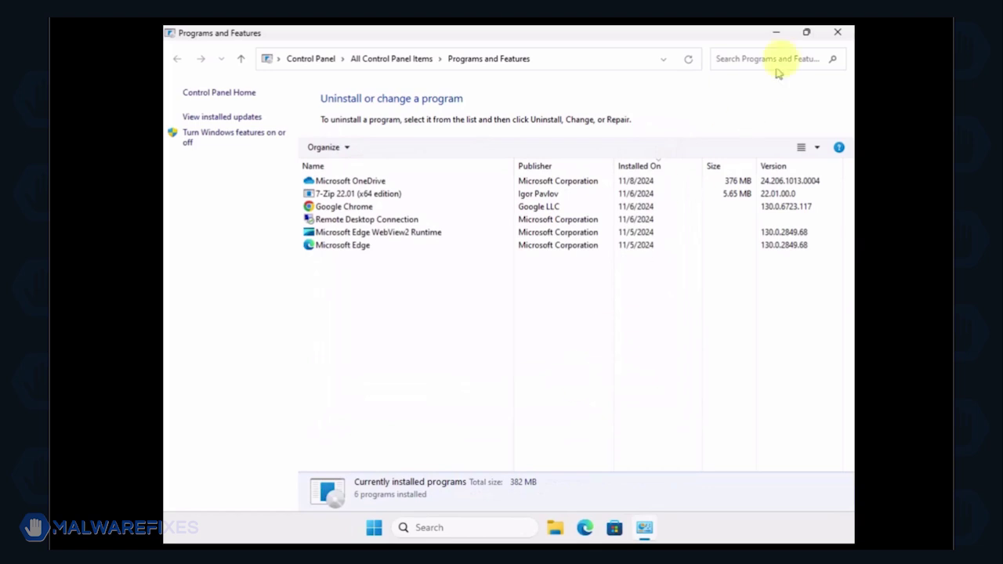
click(838, 34)
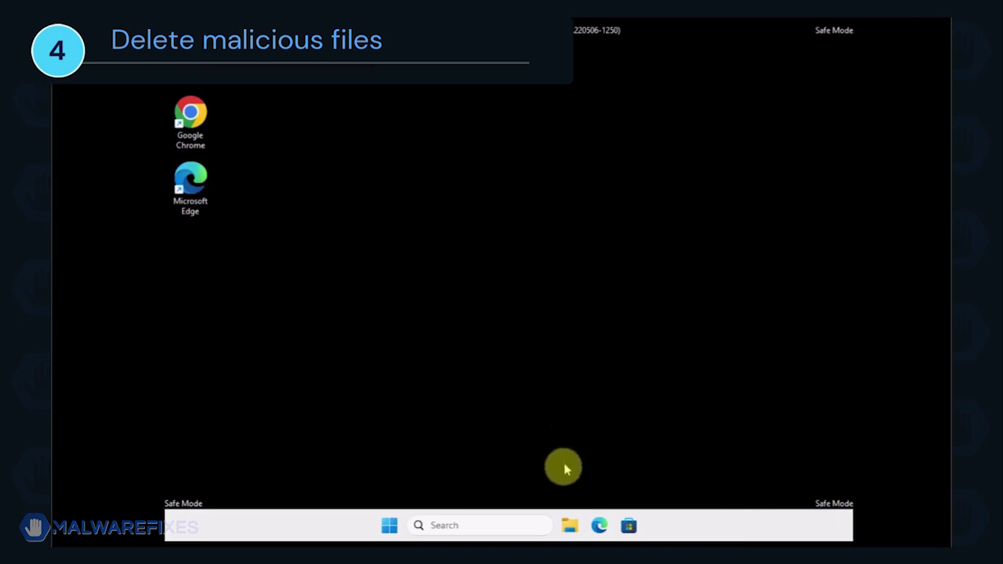
Switch to File Explorer and make hidden items visible
click(570, 527)
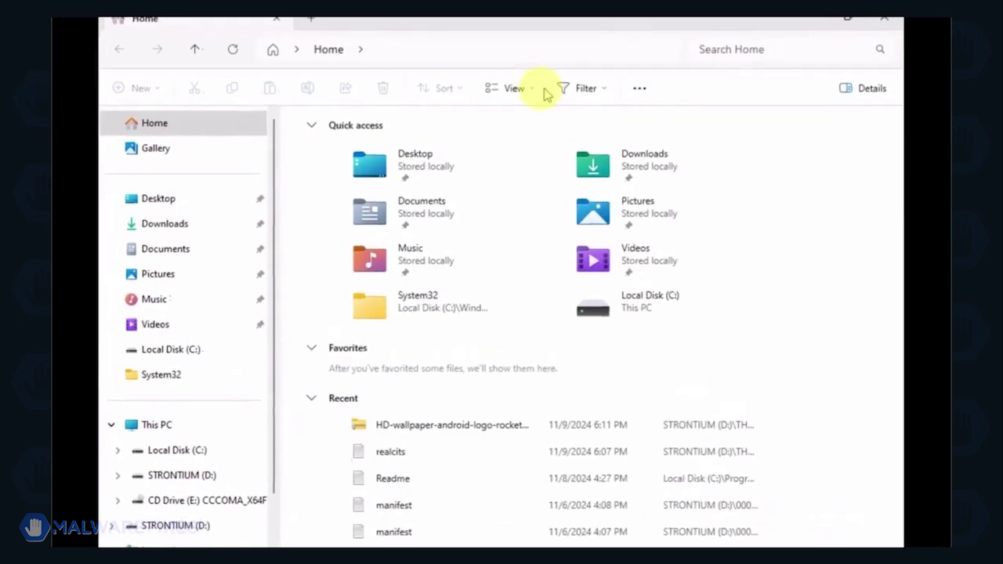
click(535, 93)
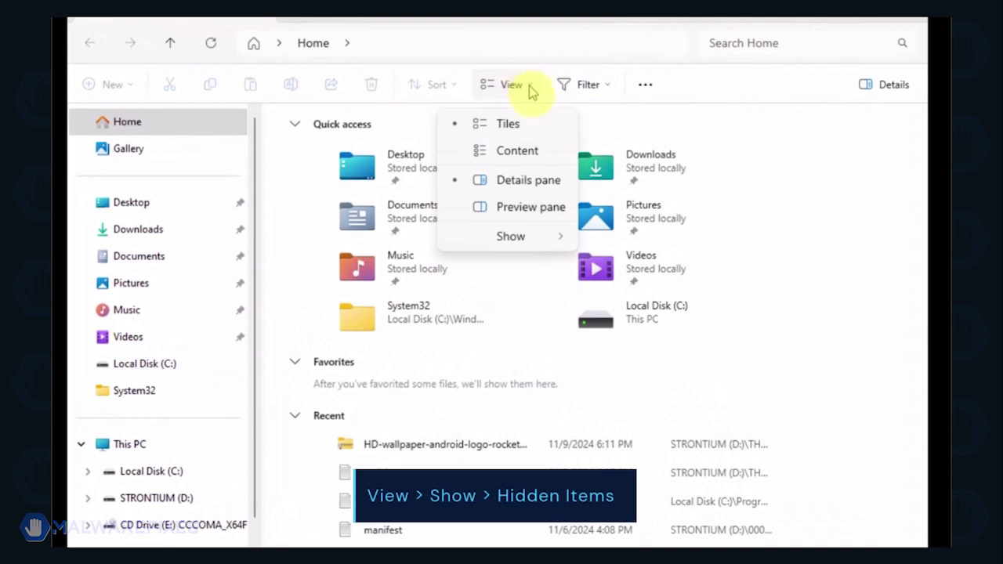
mouse_move(535, 241)
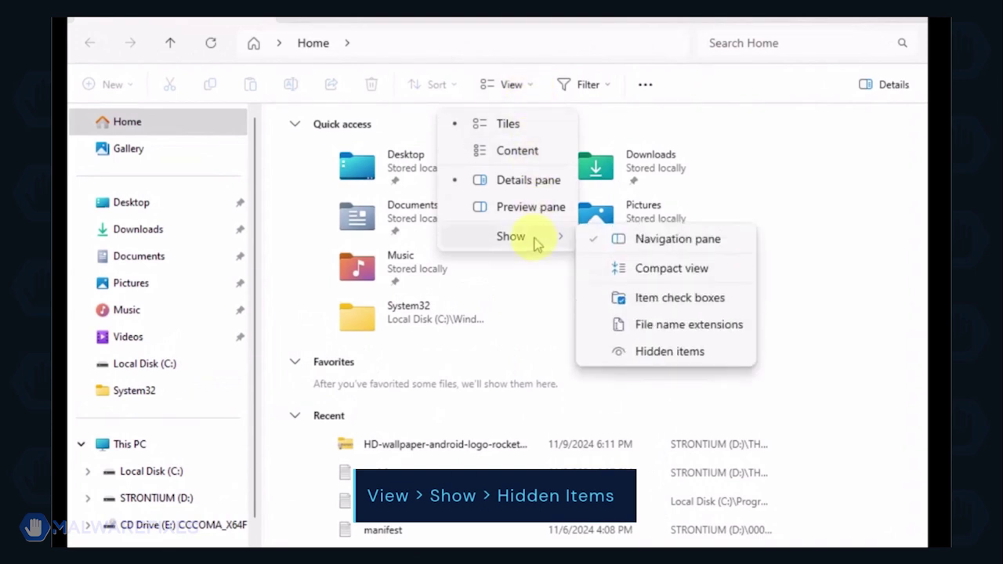
click(688, 356)
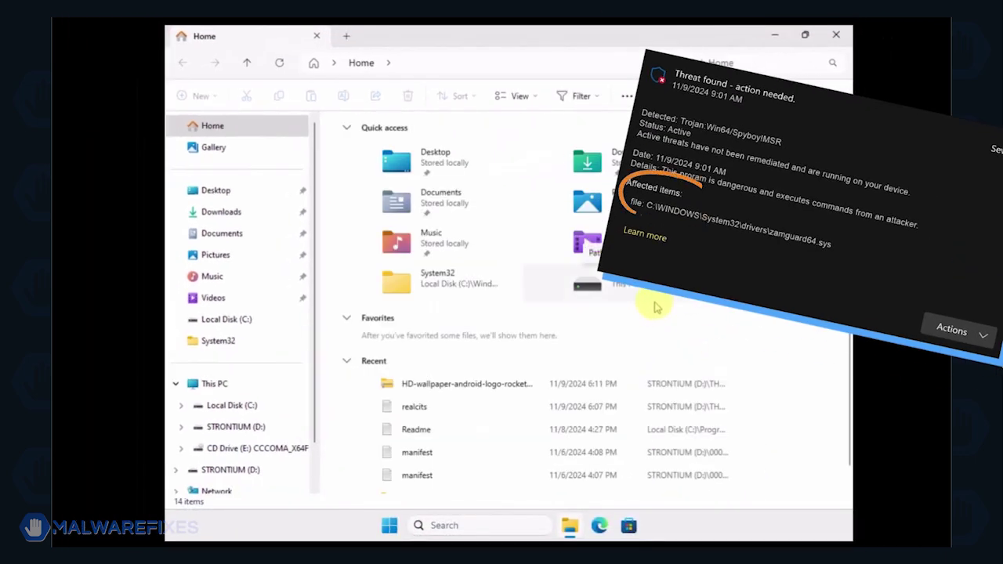
Open the folder C:\Windows\System32\drivers
click(246, 321)
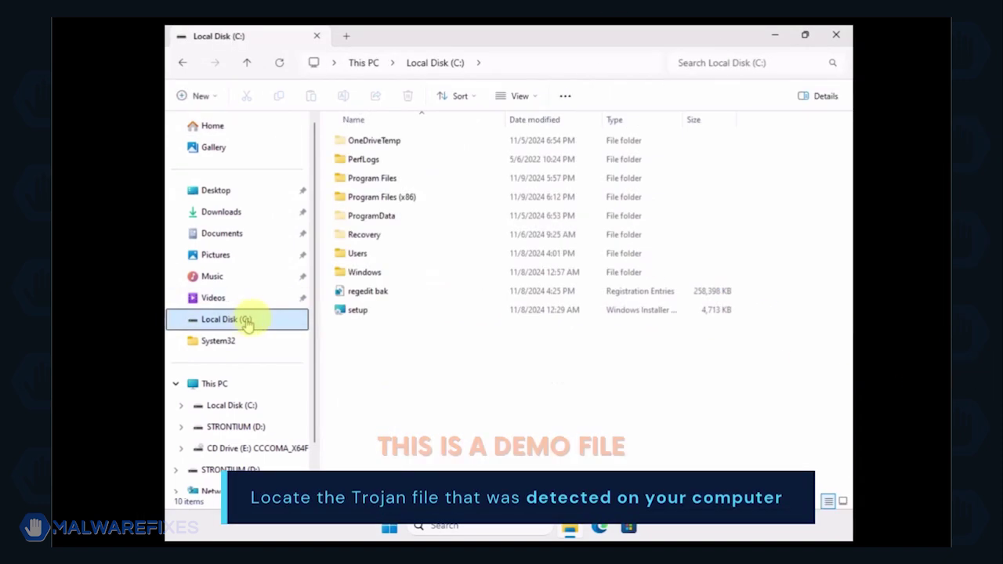
double_click(360, 273)
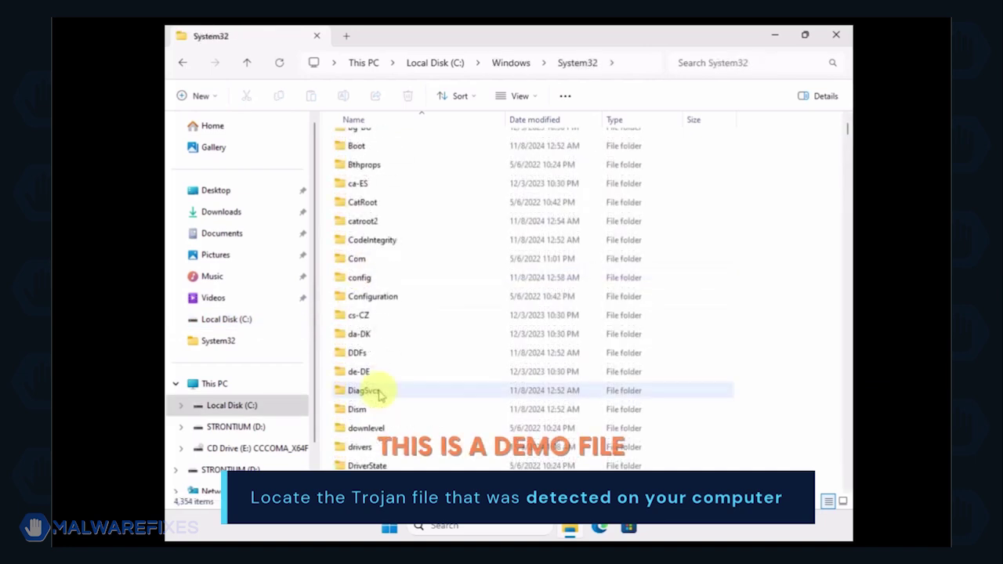
scroll(367, 387, down, 1)
click(364, 390)
double_click(365, 392)
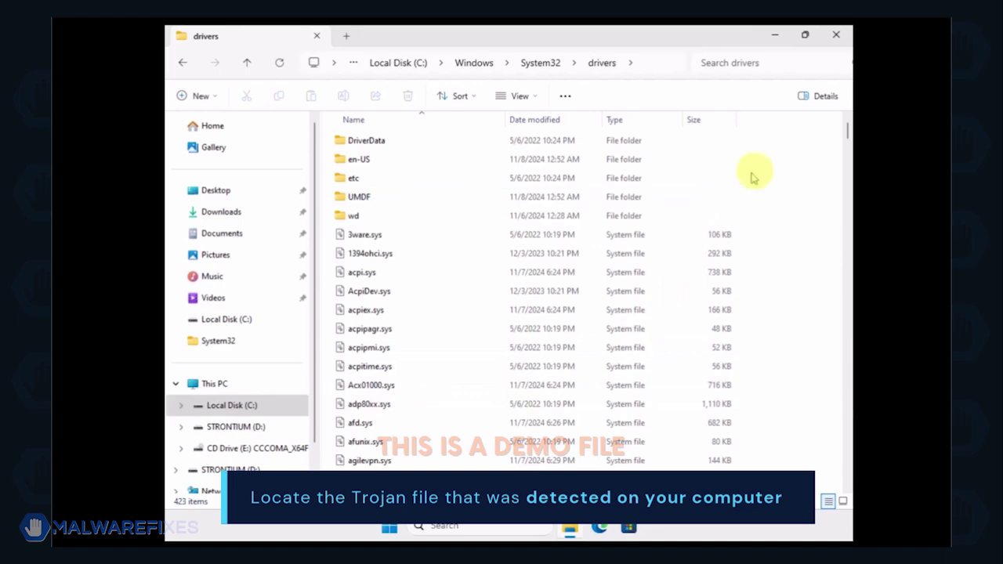
Delete the detected Trojan file zamguard64.sys from the drivers folder
drag(848, 129, 847, 478)
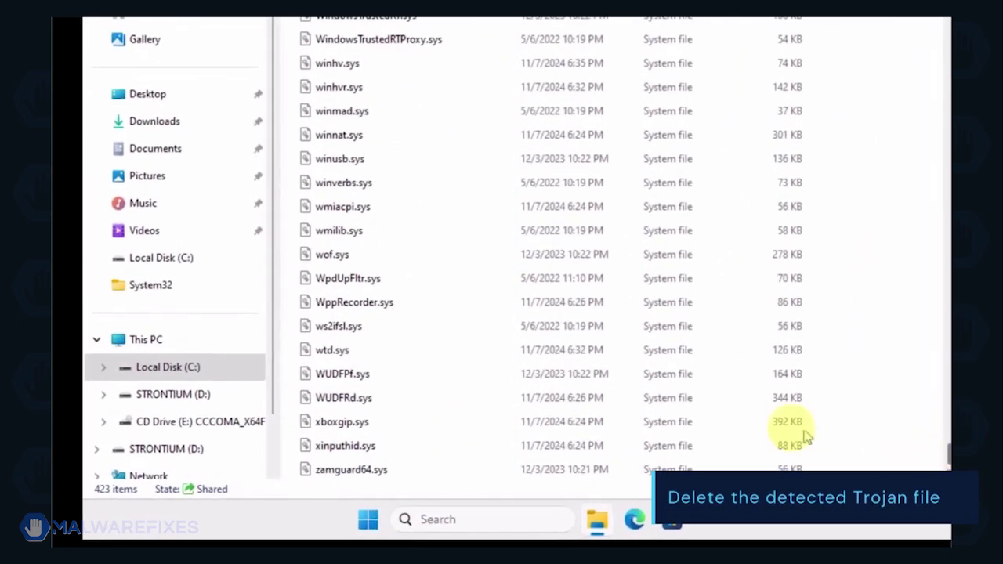
click(372, 475)
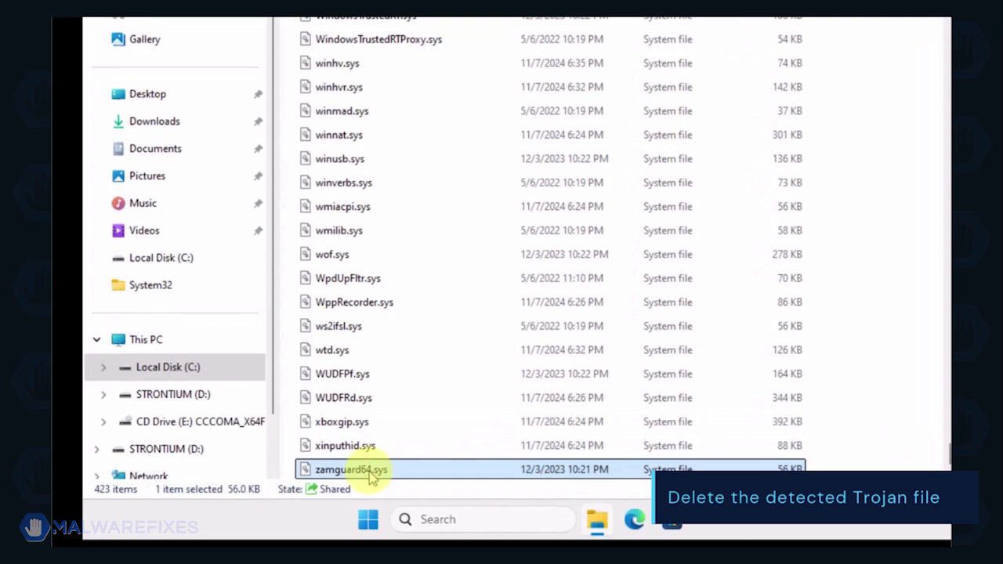
right_click(428, 475)
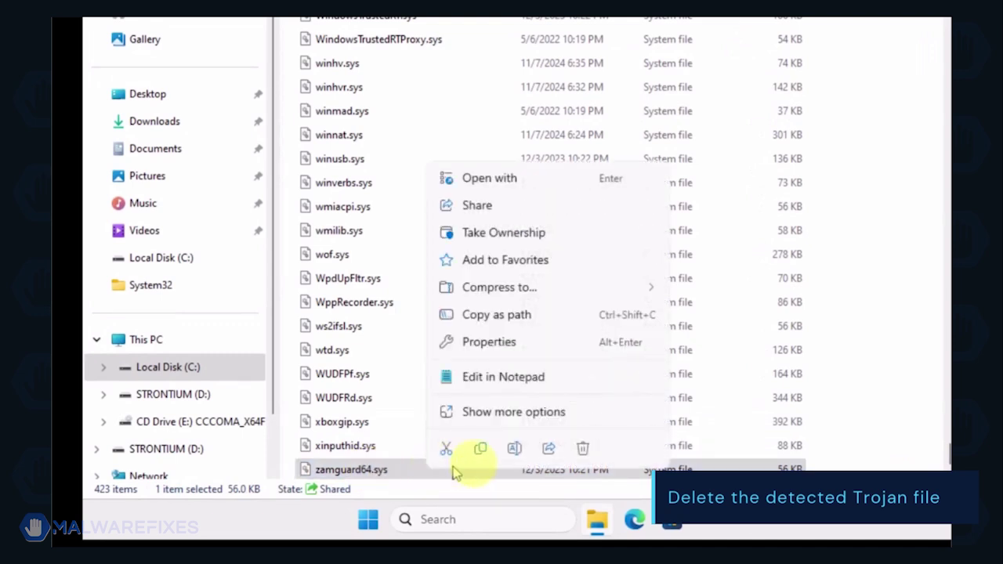
click(582, 449)
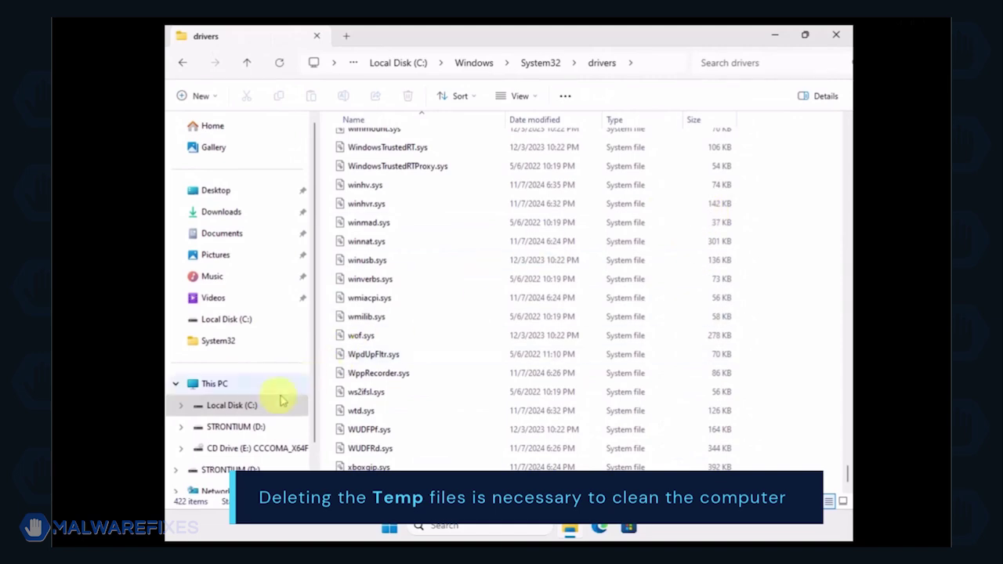
Open the folder C:\Users\MalwareFixes\AppData\Local\Temp
click(252, 408)
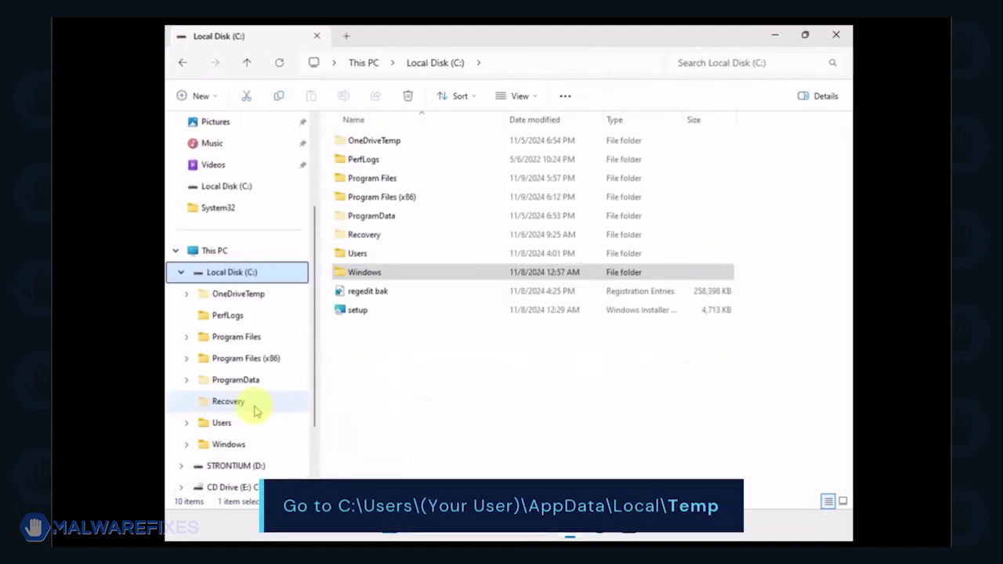
double_click(354, 254)
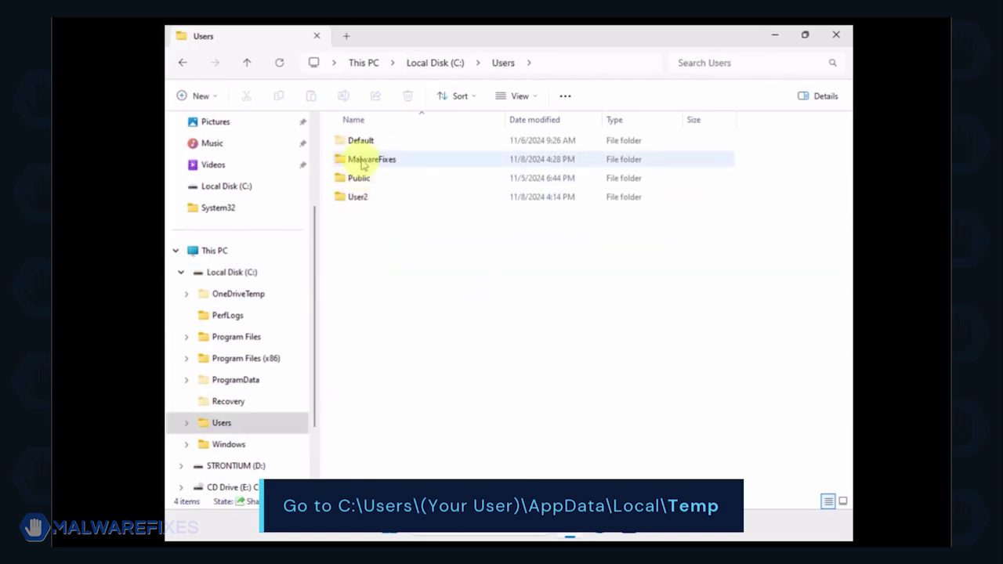
double_click(361, 161)
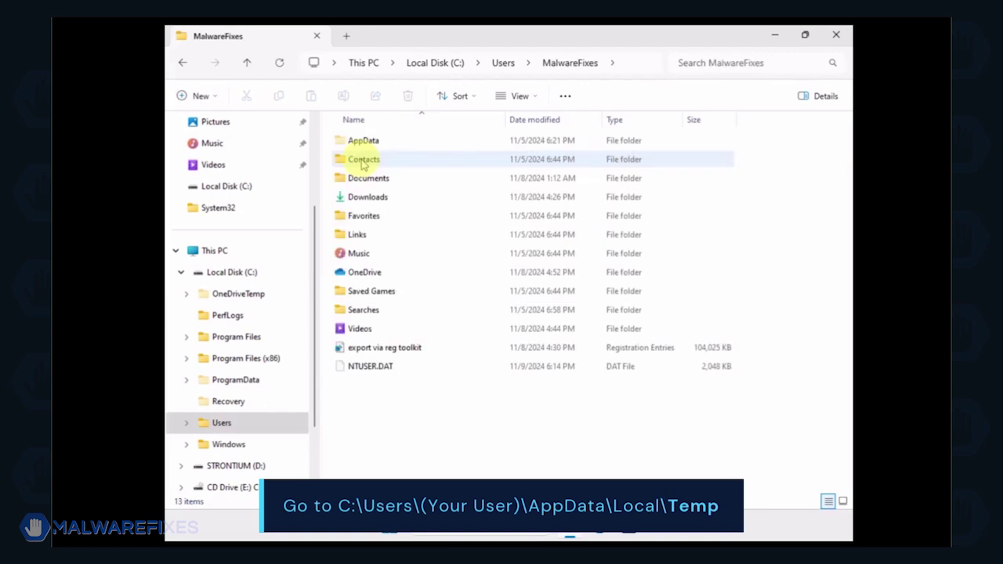
double_click(360, 143)
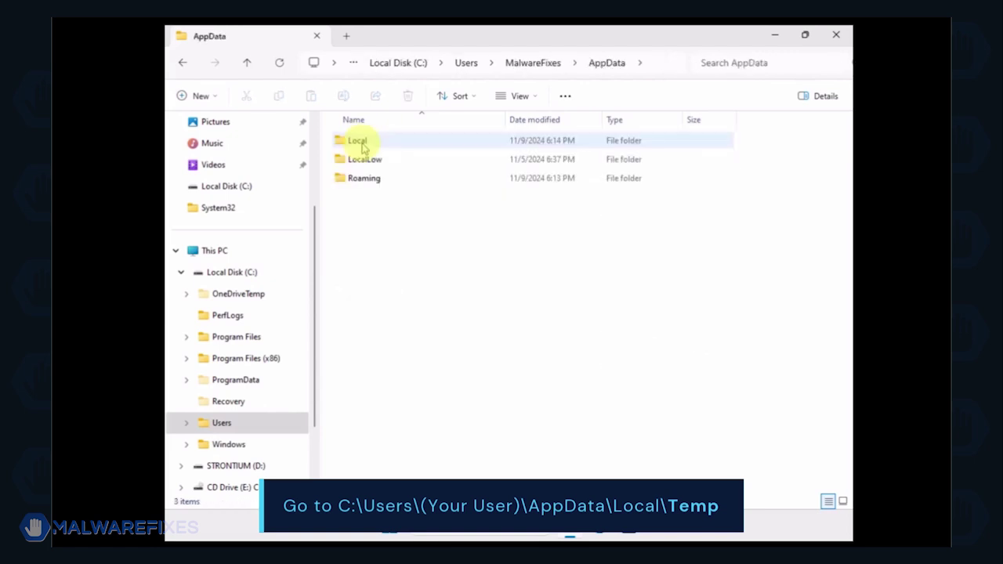
double_click(359, 143)
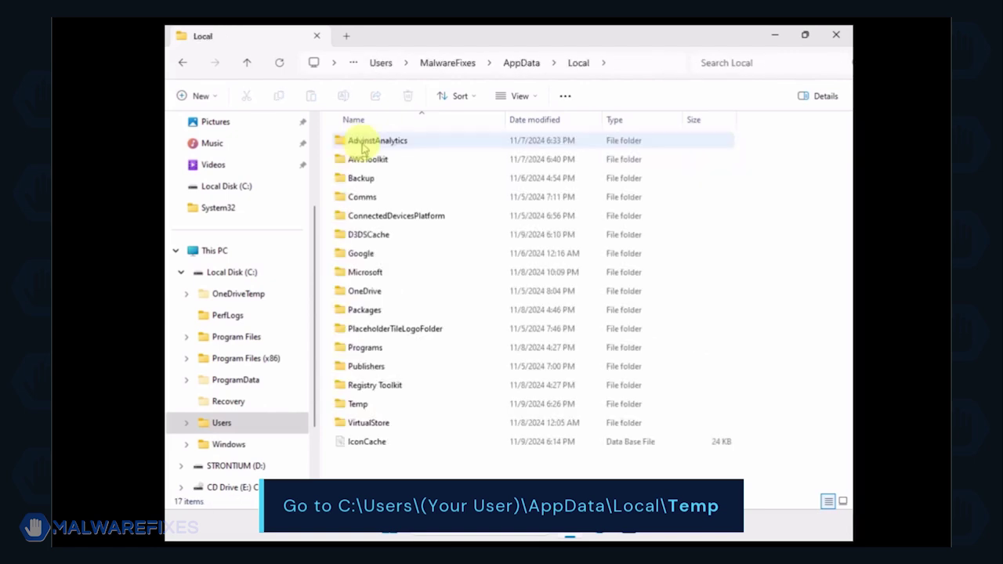
click(357, 406)
double_click(356, 406)
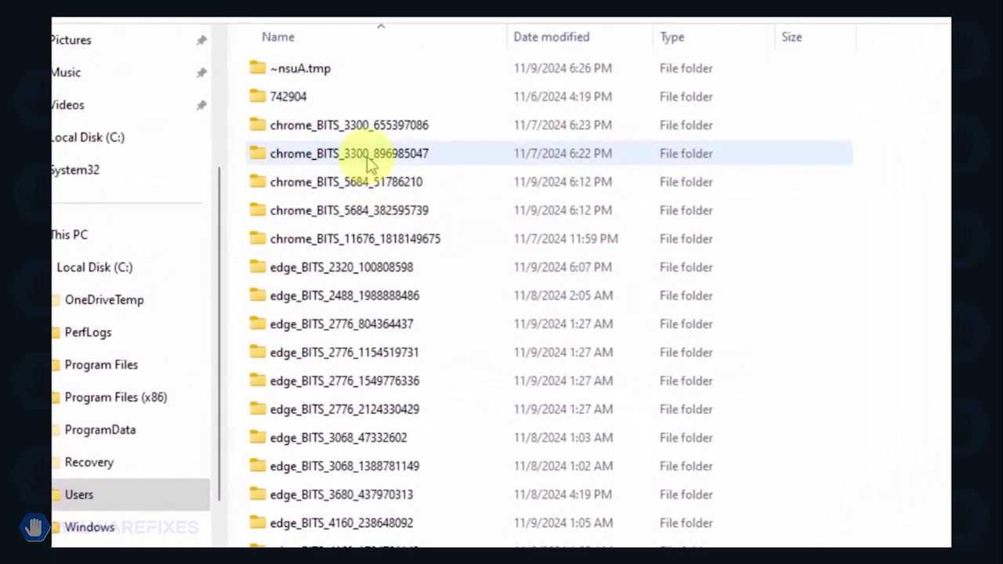
Delete all files and folders in the user's Temp folder, leaving any that cannot be removed
key(ctrl+a)
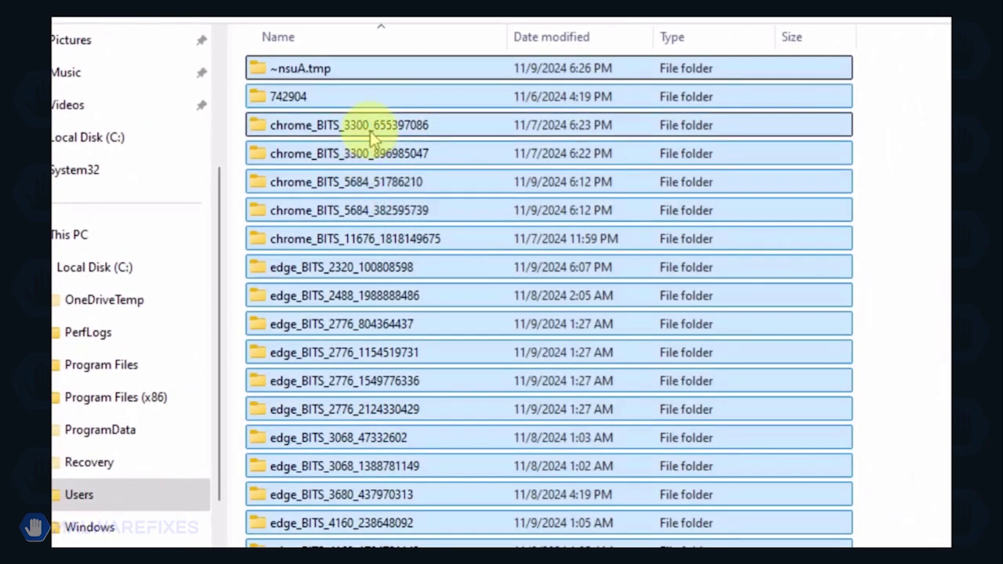
right_click(373, 136)
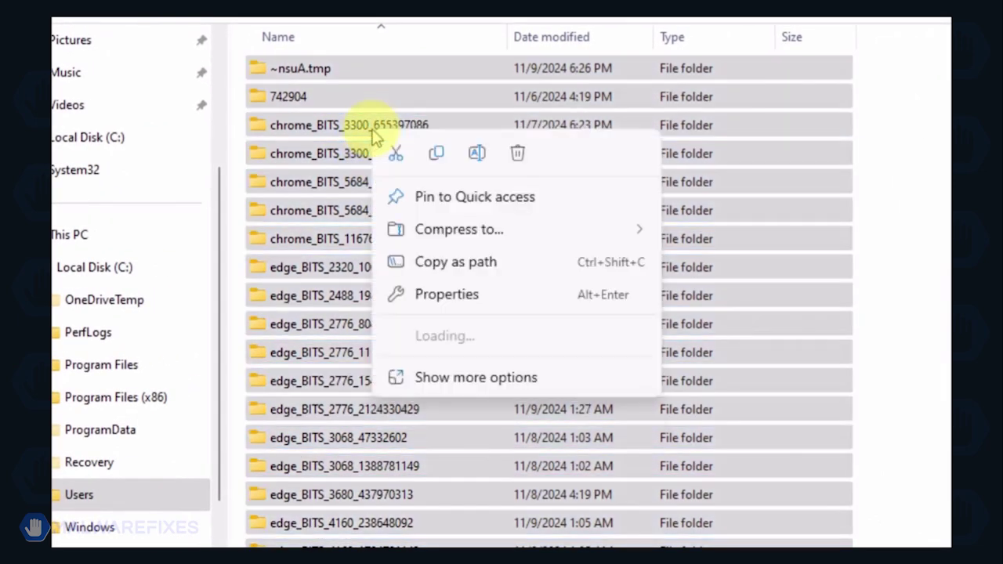
click(519, 155)
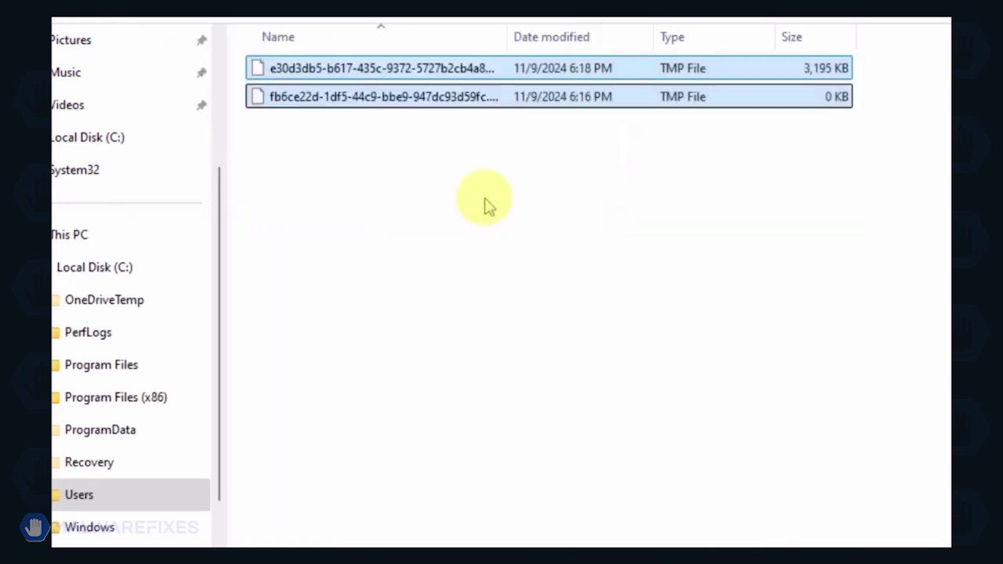
click(489, 231)
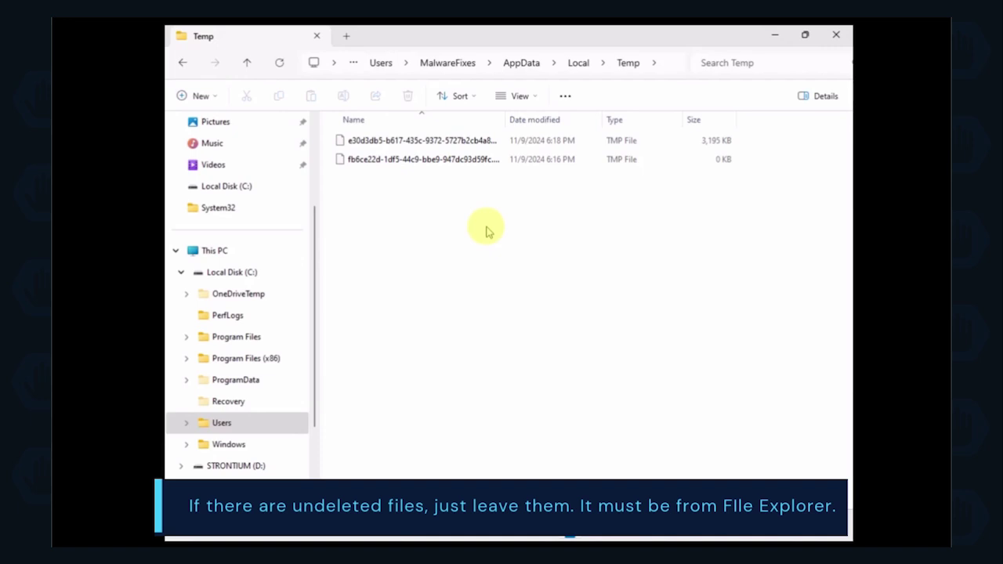
Open the folder C:\ProgramData\Microsoft\Windows Defender
click(249, 278)
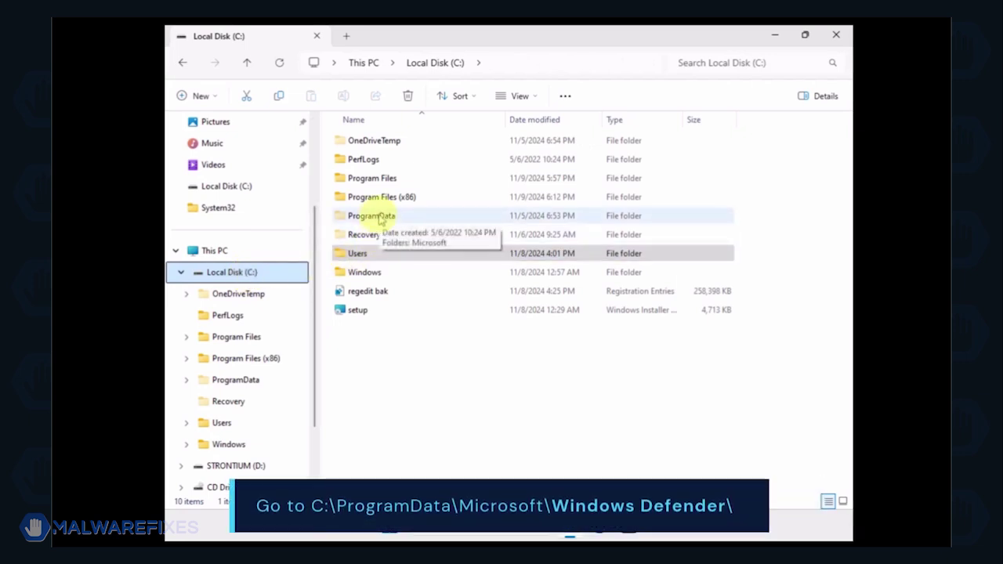
double_click(380, 218)
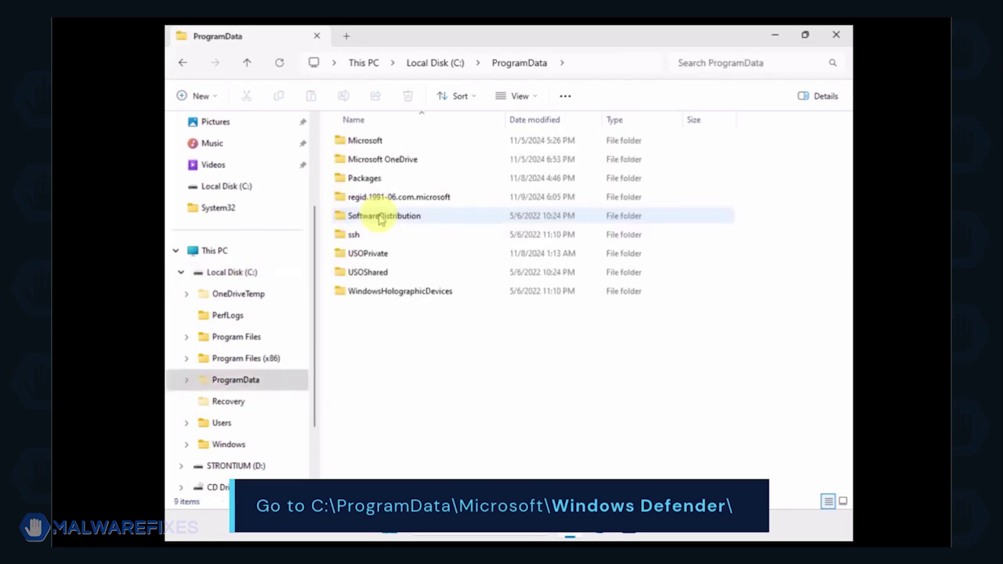
double_click(365, 141)
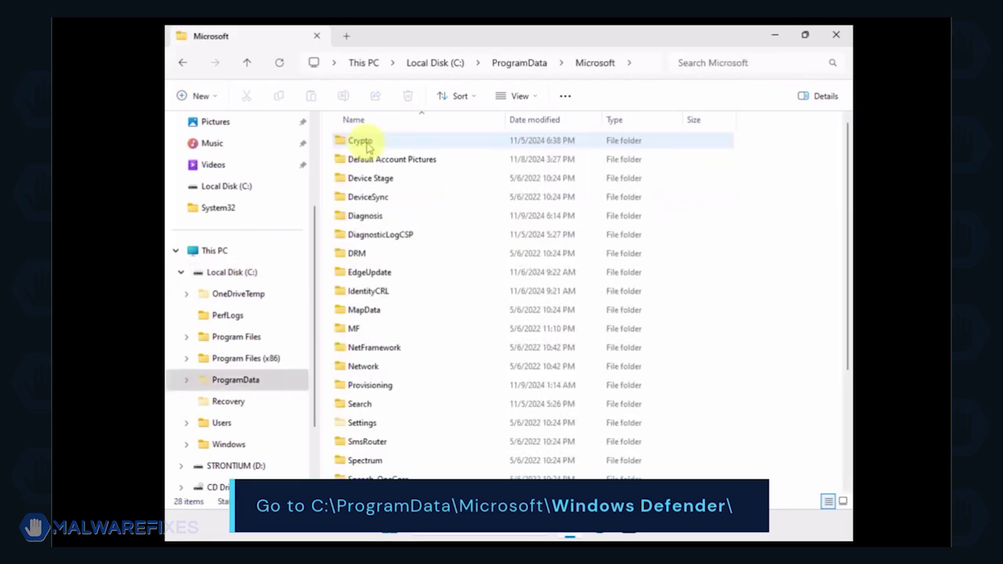
scroll(455, 251, down, 3)
click(380, 391)
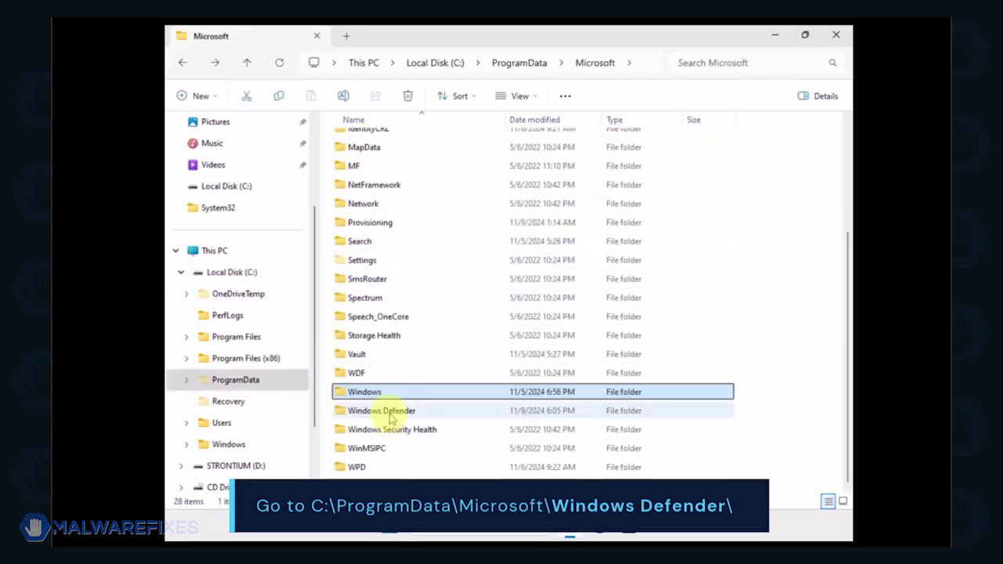
double_click(389, 415)
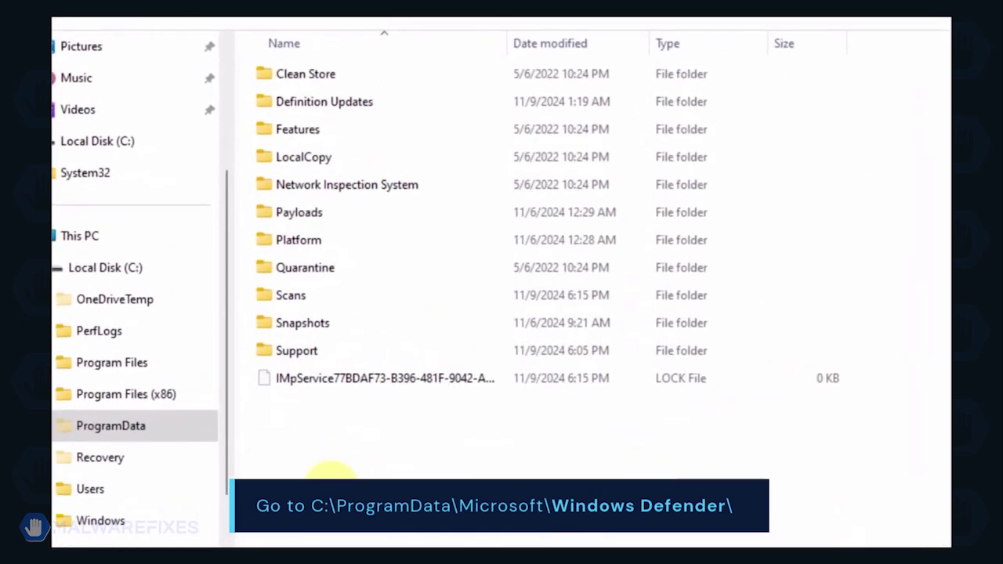
Delete the Quarantine folder from the Windows Defender folder
click(315, 271)
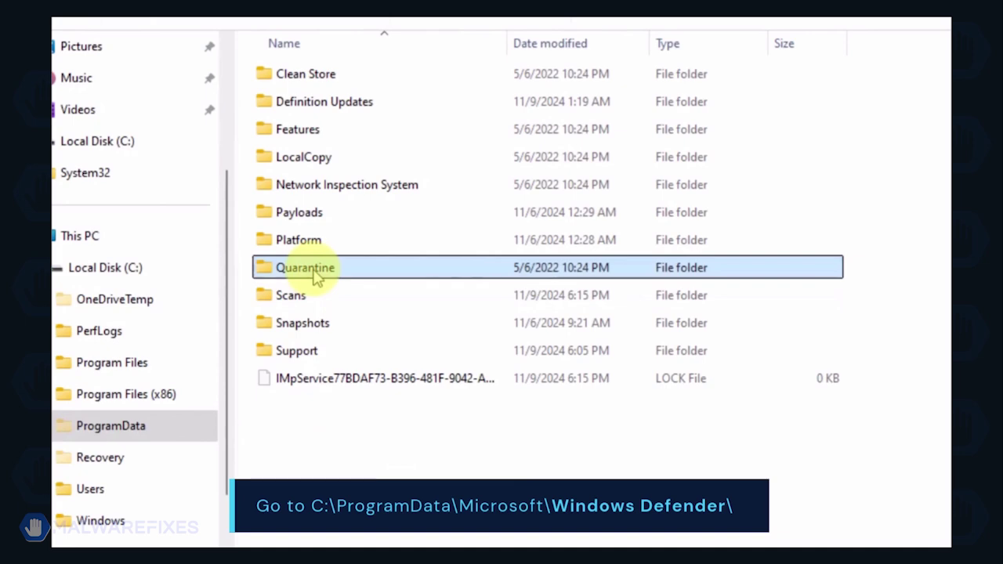
right_click(373, 278)
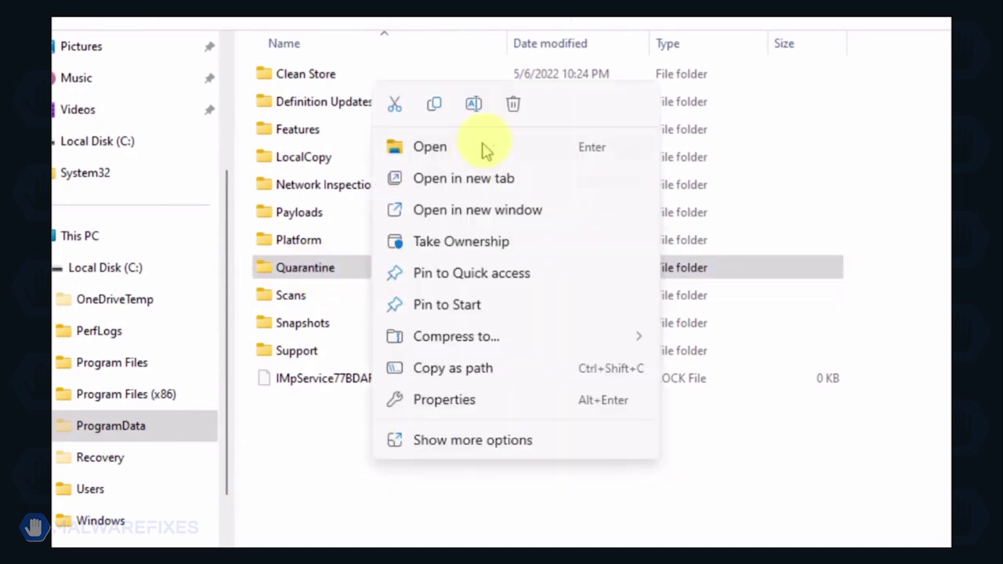
click(514, 105)
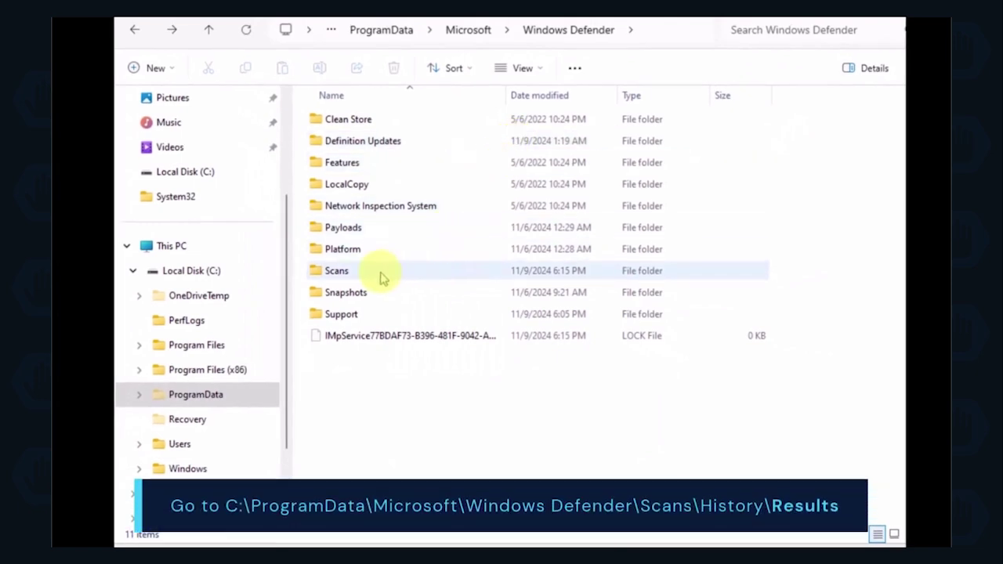
Open Scans\History\Results in the Windows Defender folder and delete the Quick and Resource folders
double_click(382, 278)
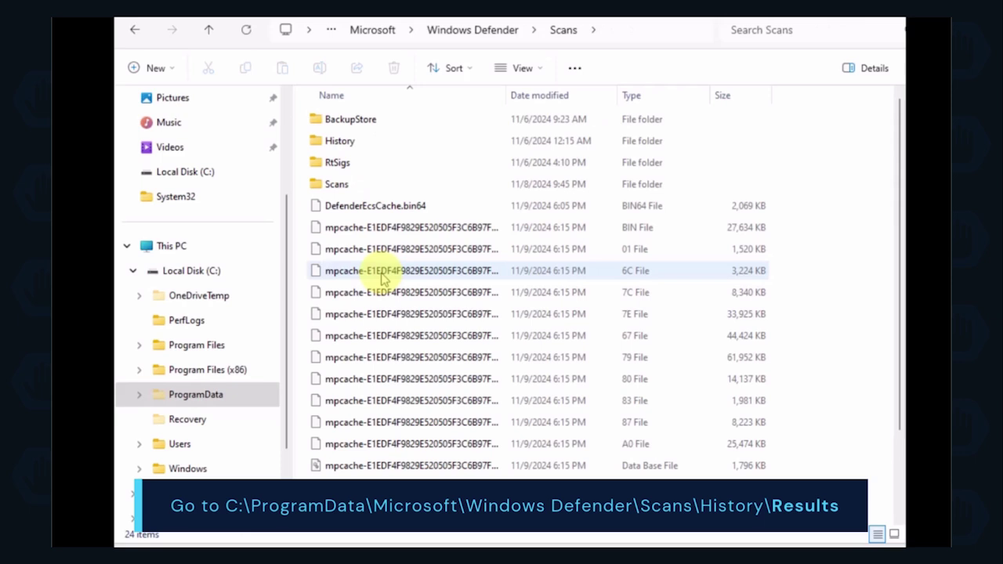
double_click(338, 142)
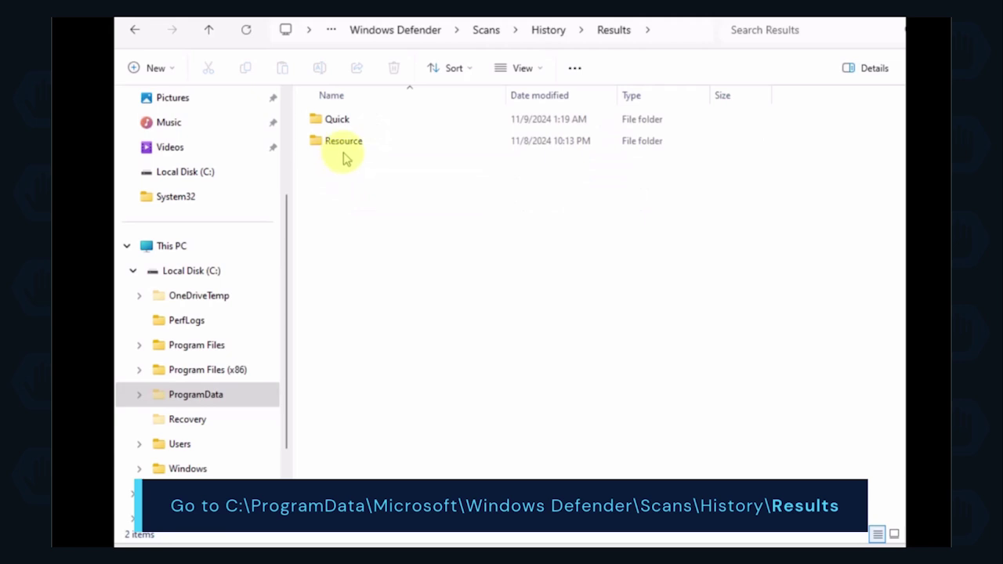
key(ctrl+a)
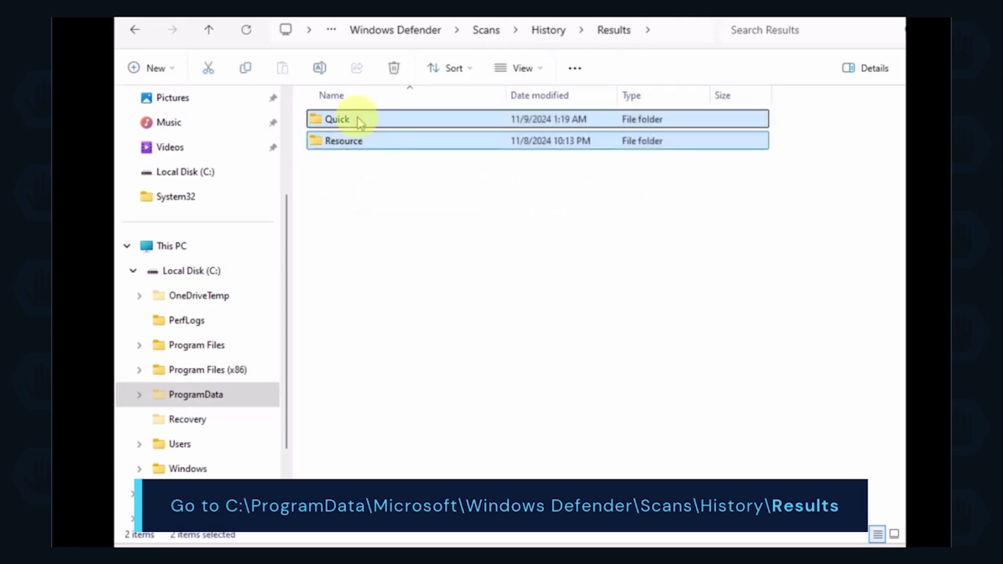
right_click(358, 122)
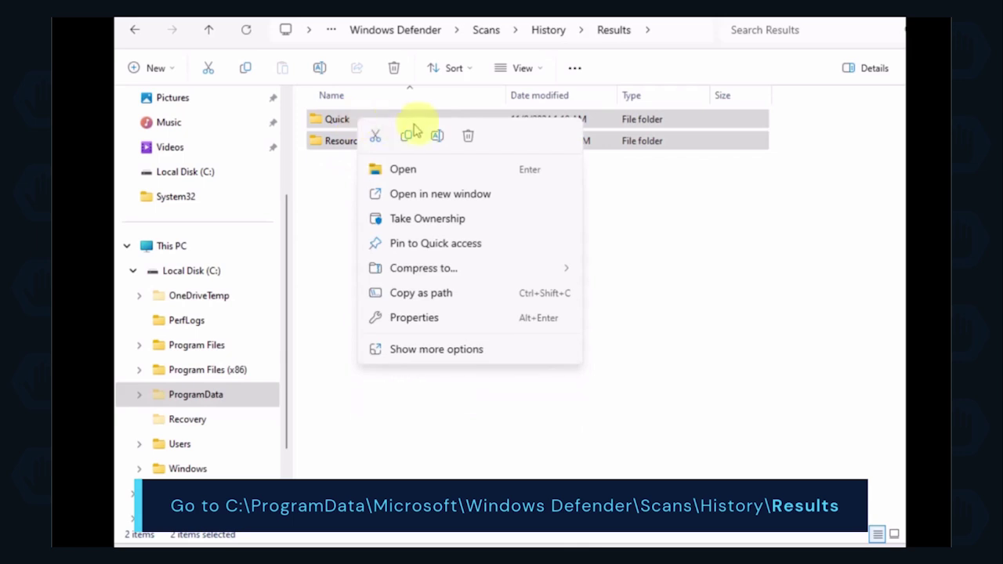
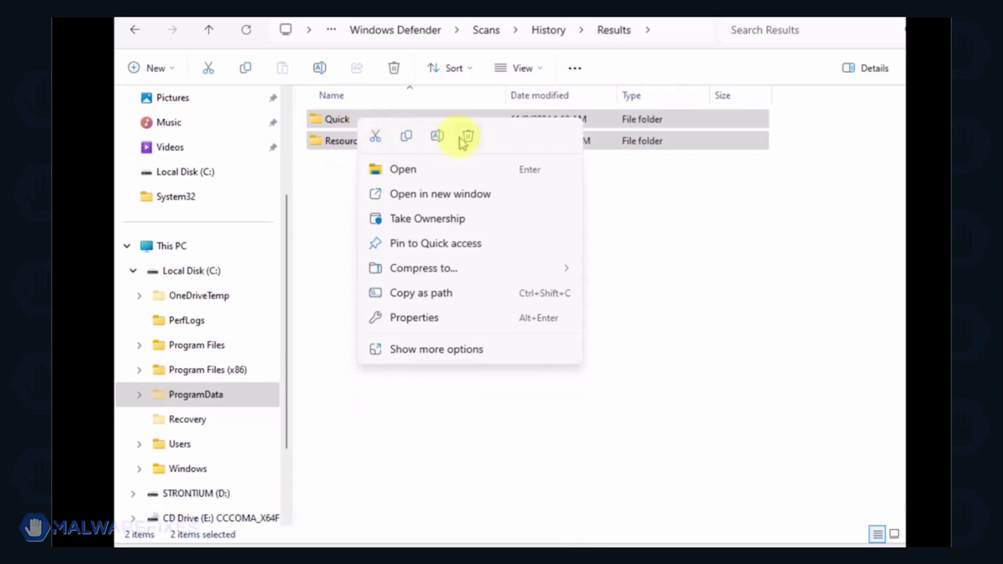
click(466, 137)
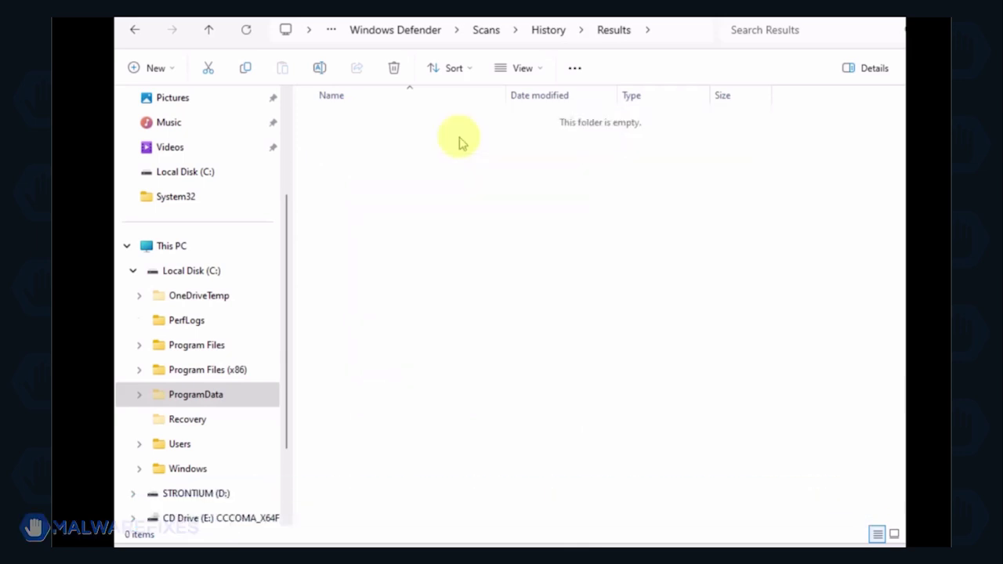
Go back to the History folder, open Service and delete the Unknown text document
click(131, 31)
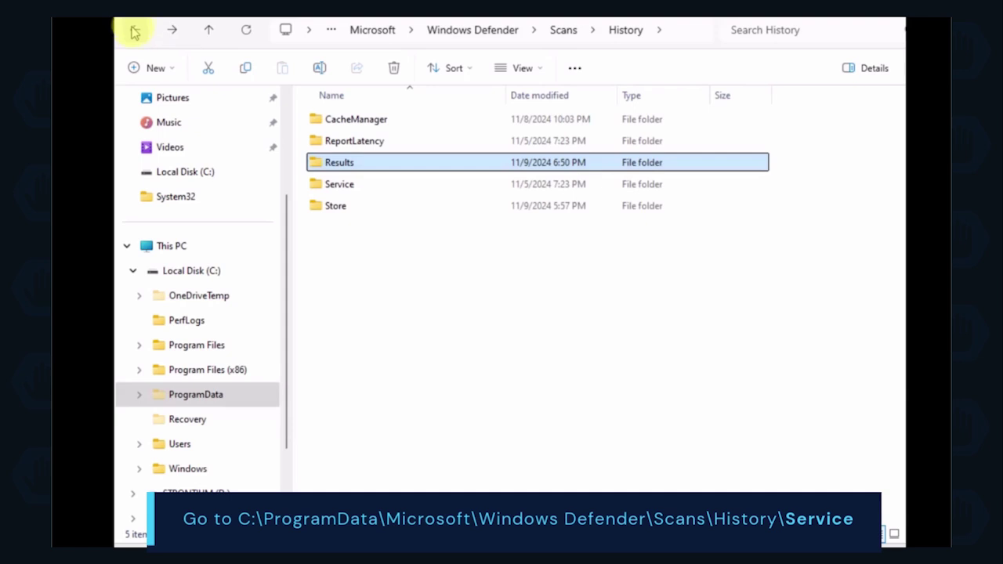
double_click(343, 185)
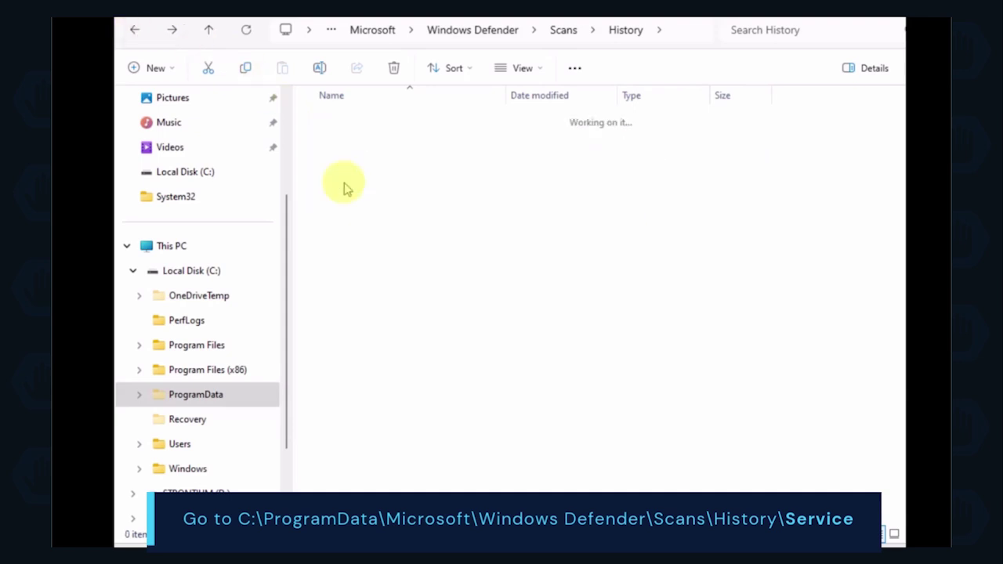
key(Down)
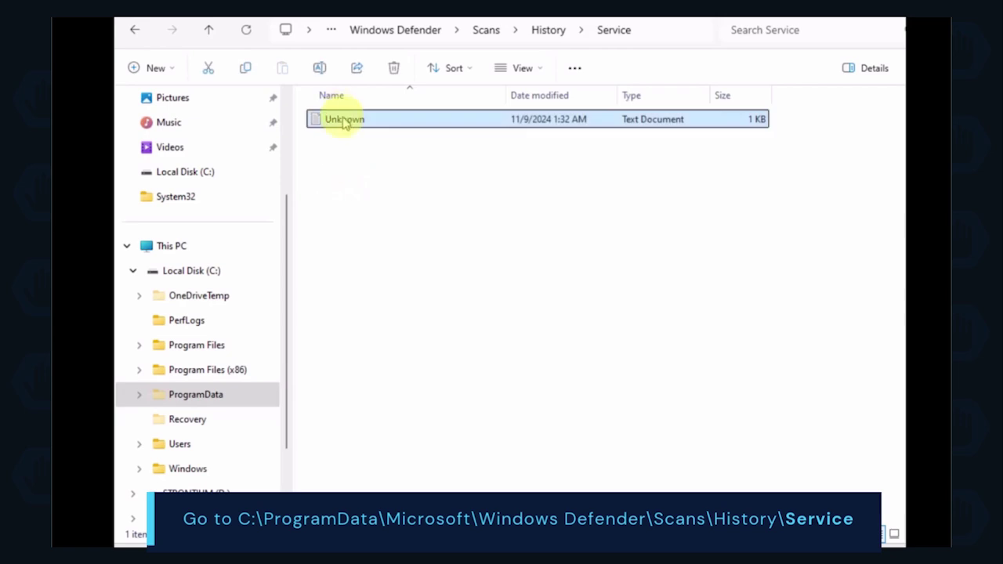
right_click(343, 123)
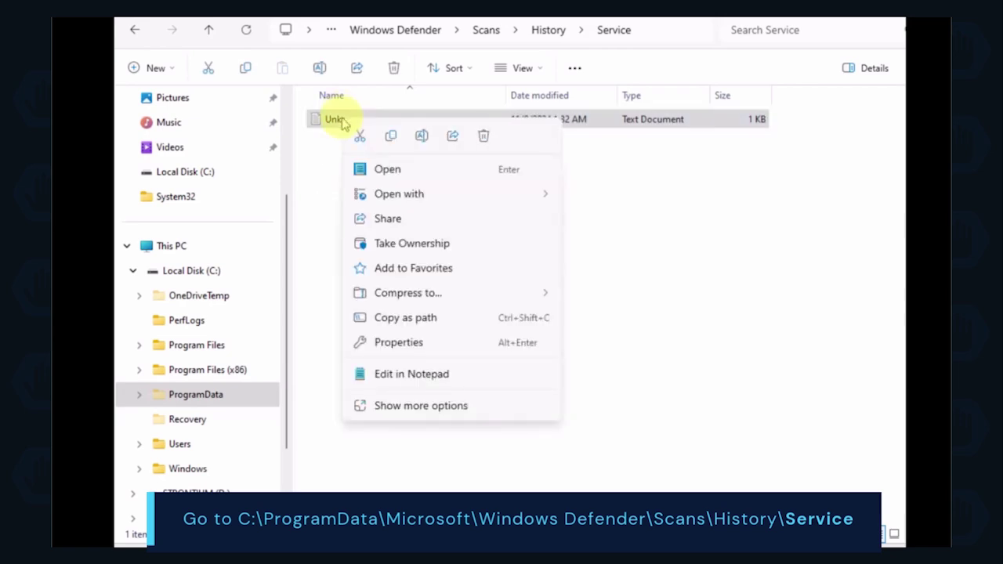
click(482, 138)
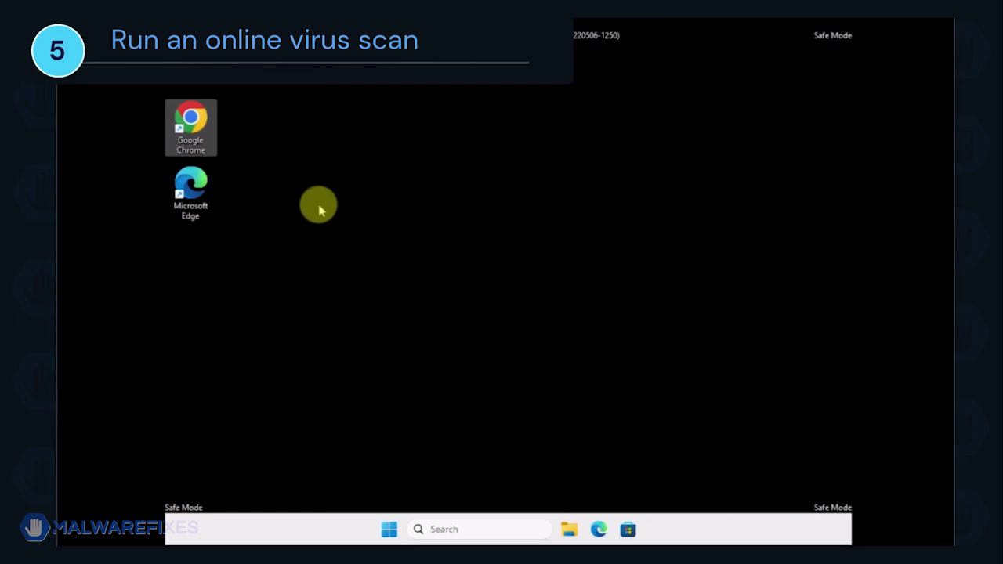
Switch to Google Chrome and search Google for "eSET's Free Online Scanner"
double_click(208, 130)
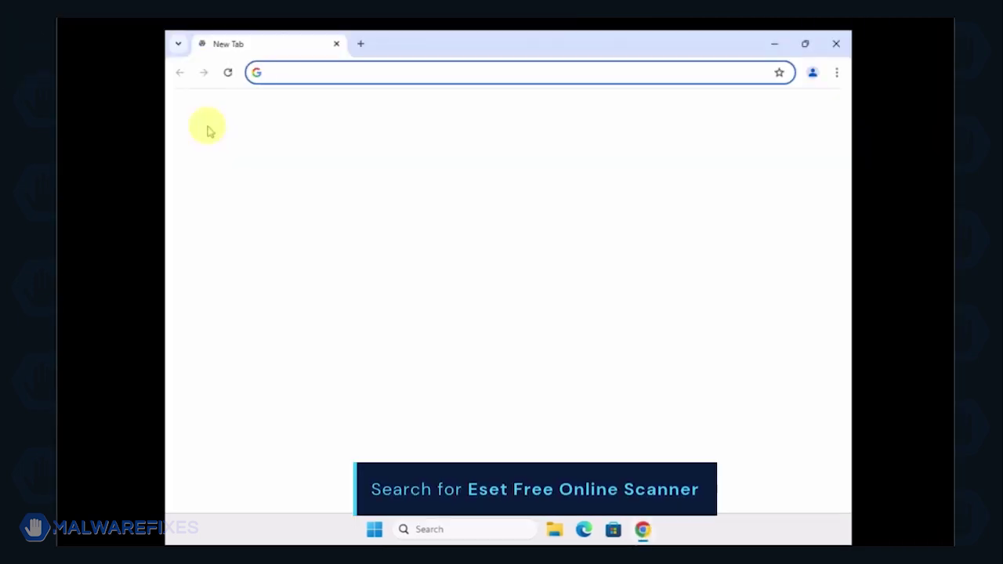
click(404, 281)
text(eSET's Free Online Scanner)
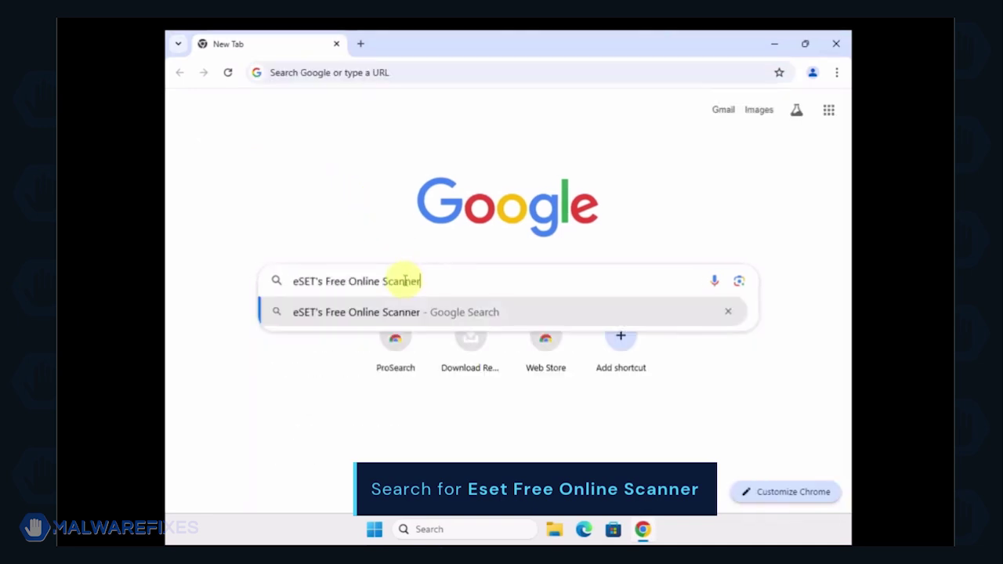
key(Return)
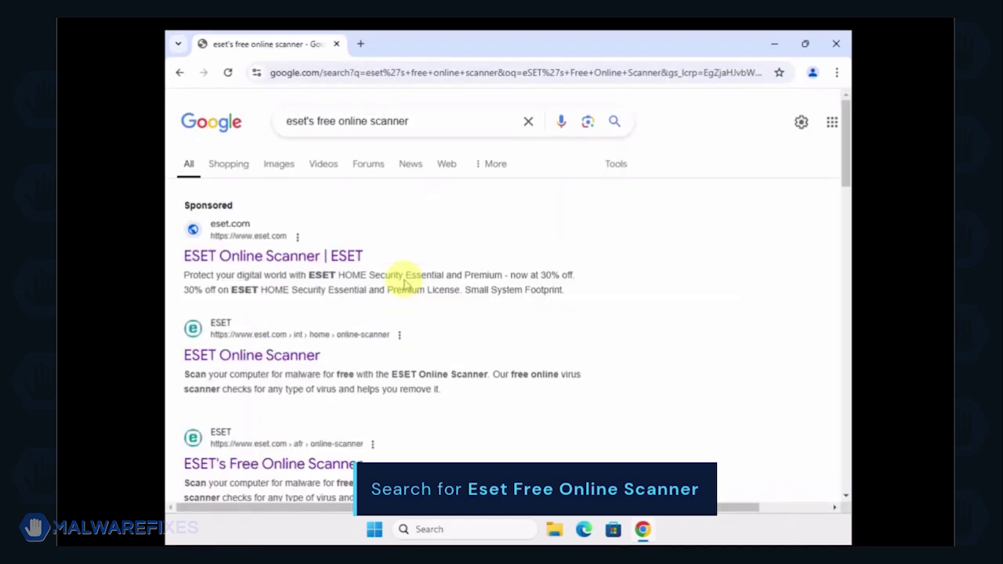
Download esetonlinescanner.exe through the one-time scan offer on ESET's Free Online Scanner page and show it in the Downloads folder
scroll(403, 282, down, 3)
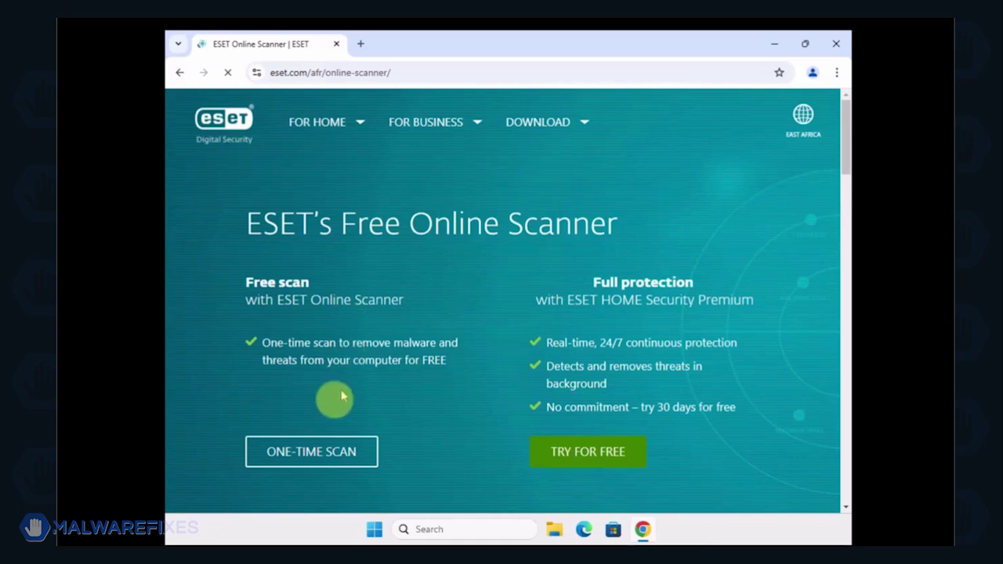
click(323, 452)
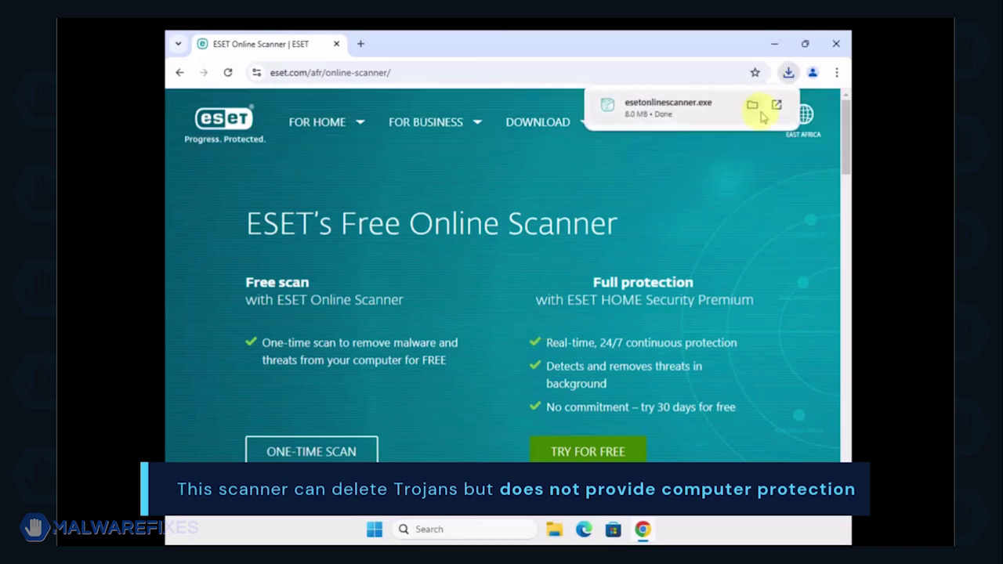
click(753, 106)
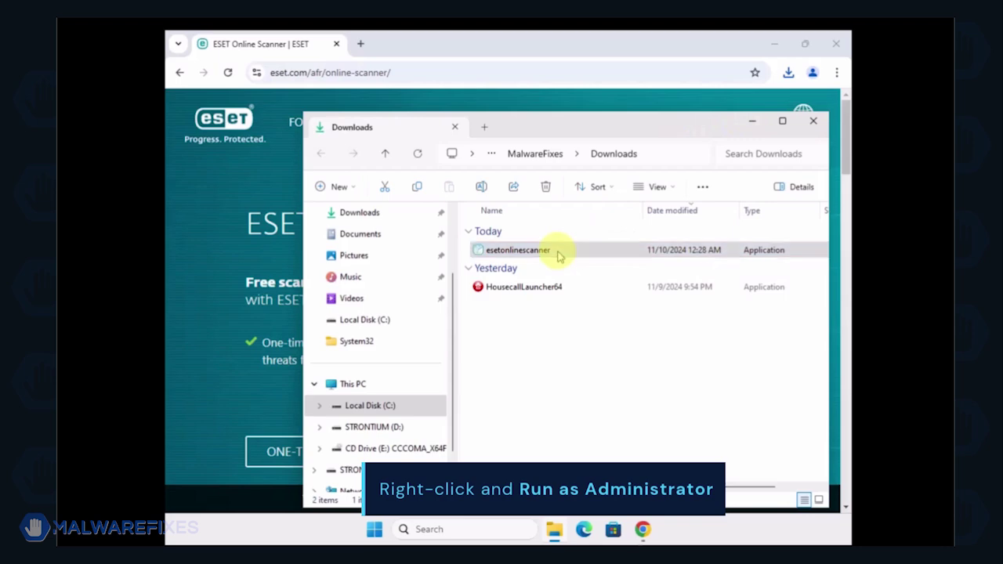
Run esetonlinescanner as administrator to perform a full scan of the computer and view its detailed results
right_click(560, 252)
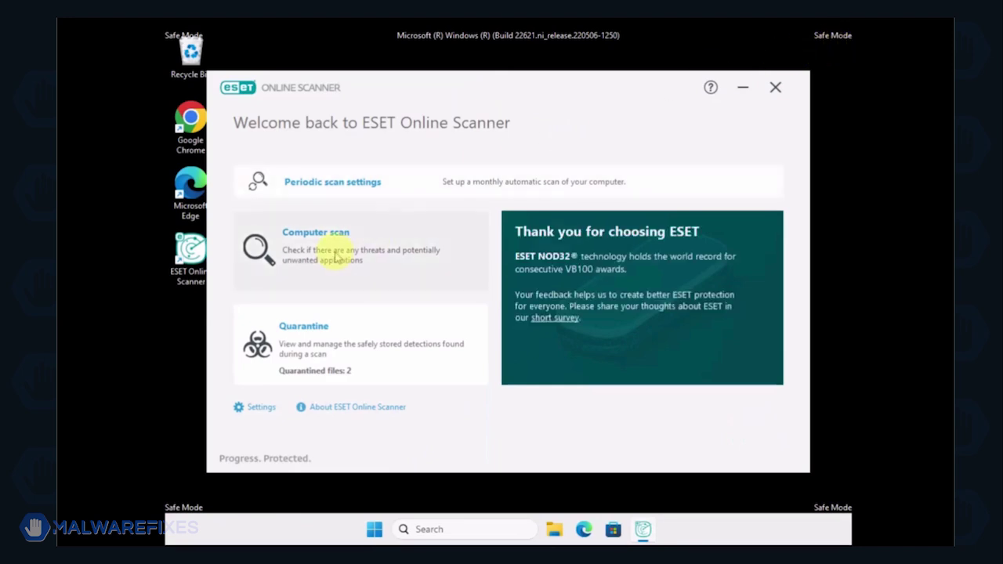
click(335, 258)
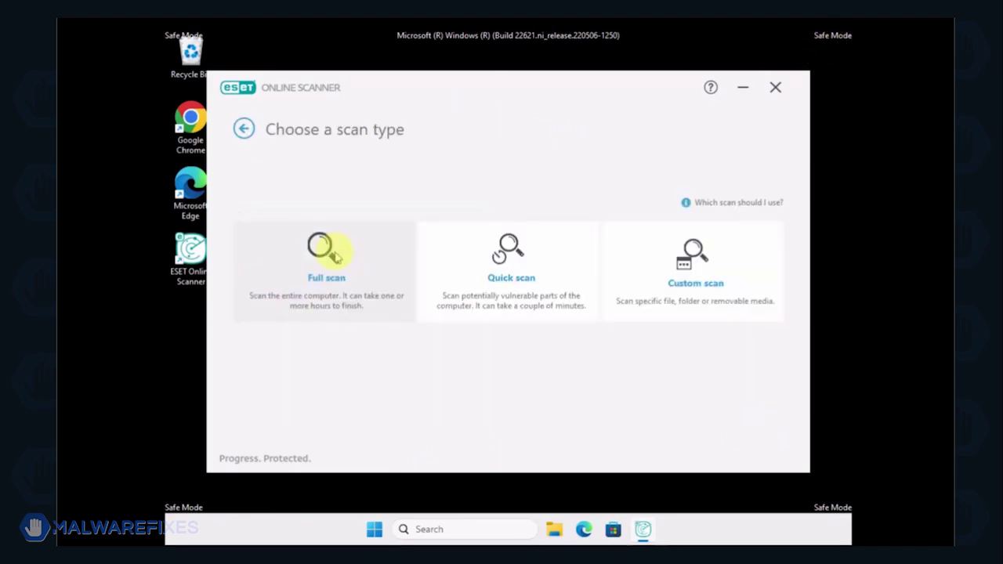
click(336, 257)
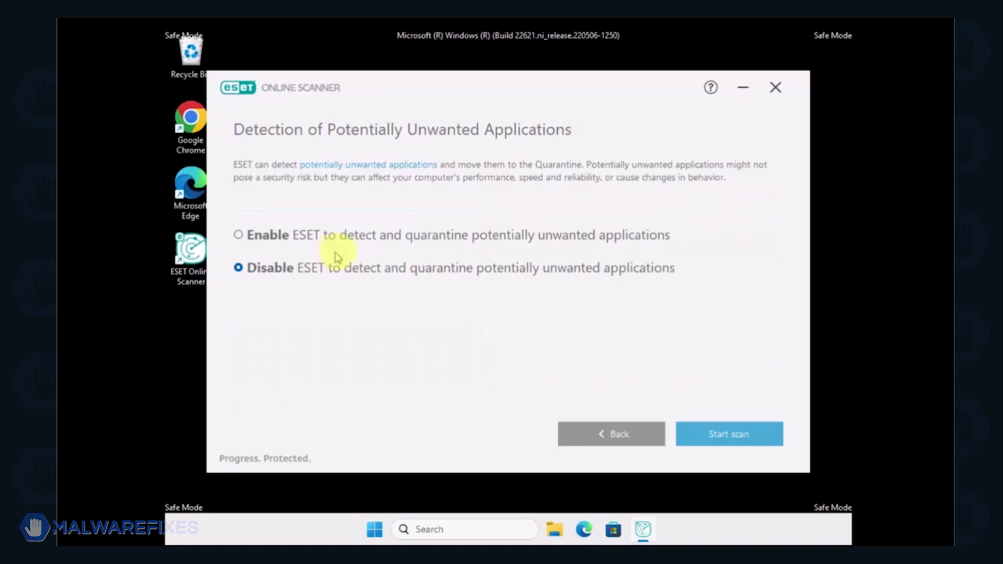
click(745, 443)
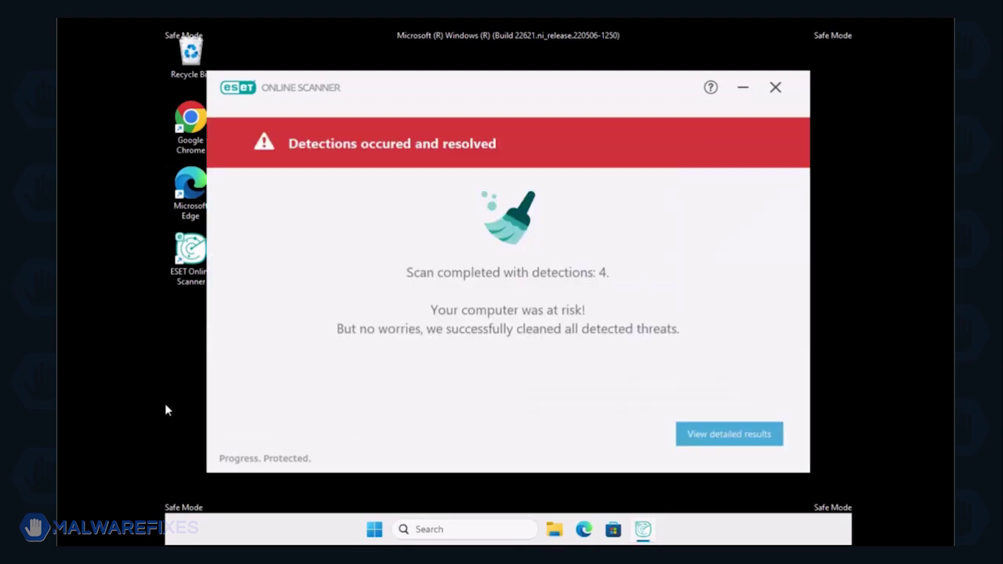
click(742, 442)
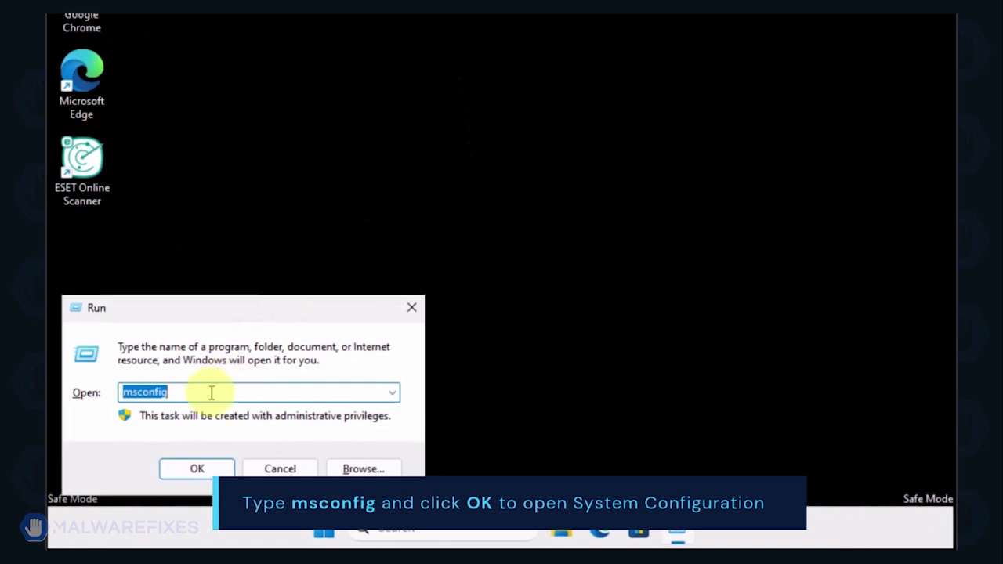
Open System Configuration with the msconfig command and apply Normal startup as the startup selection
click(211, 393)
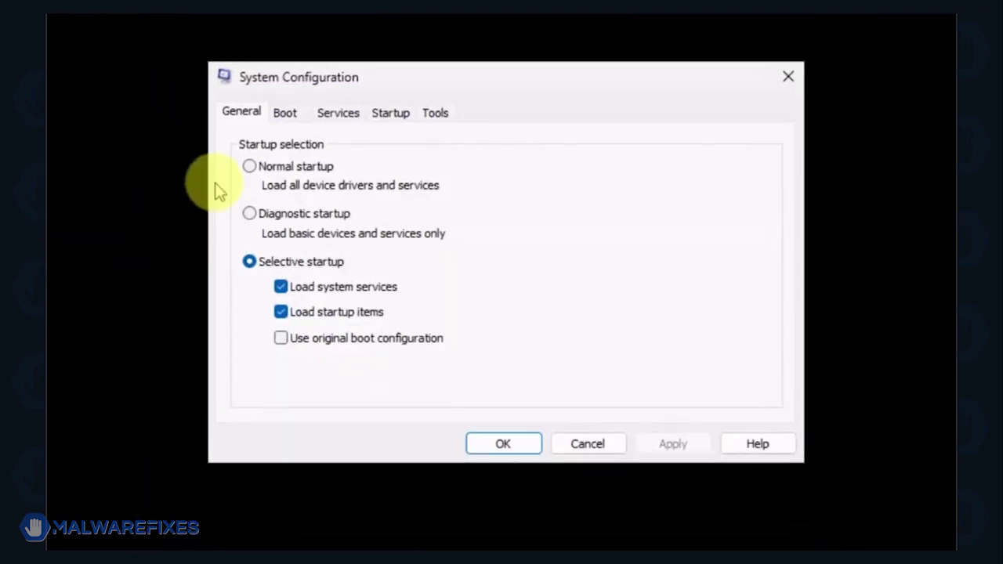
click(250, 167)
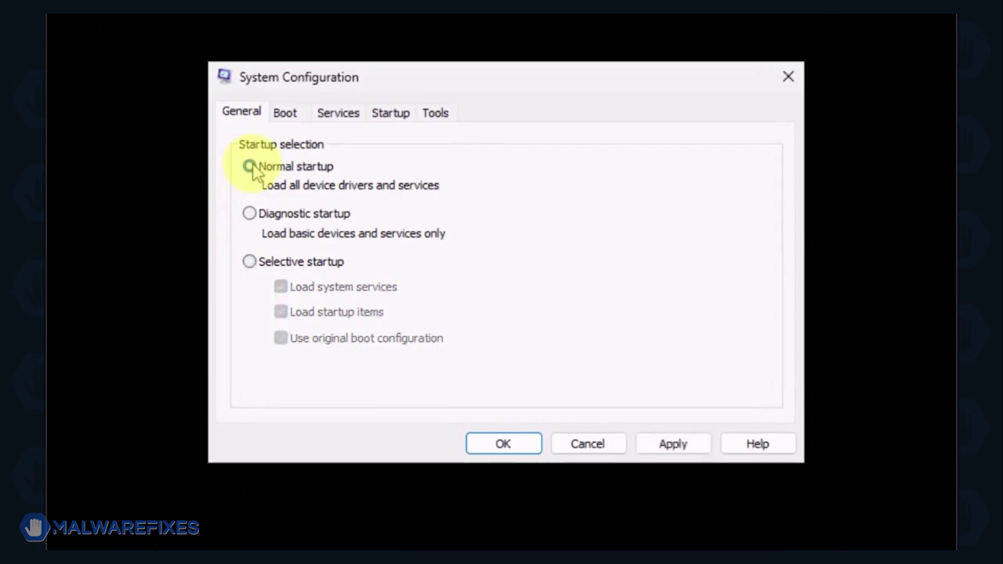
click(658, 440)
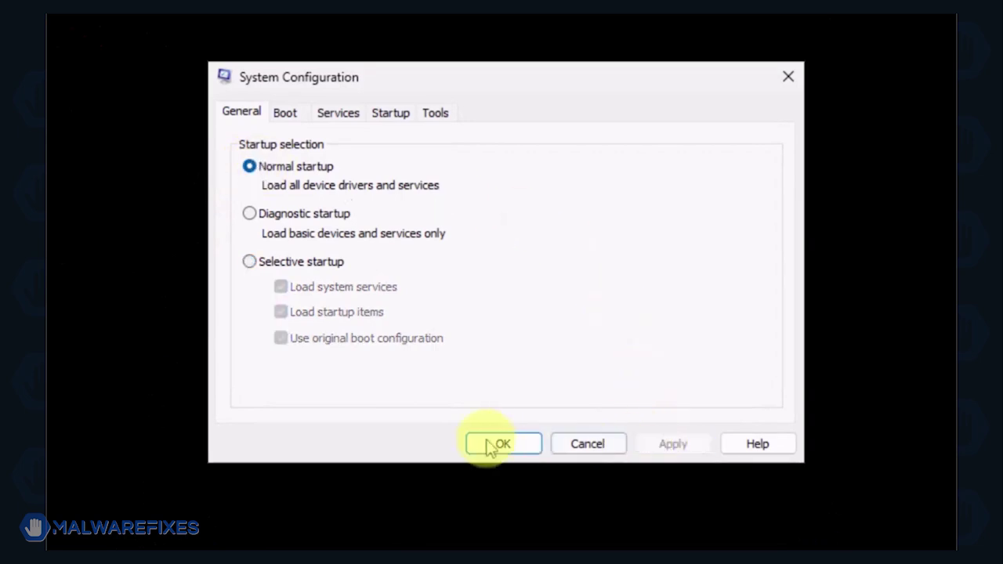